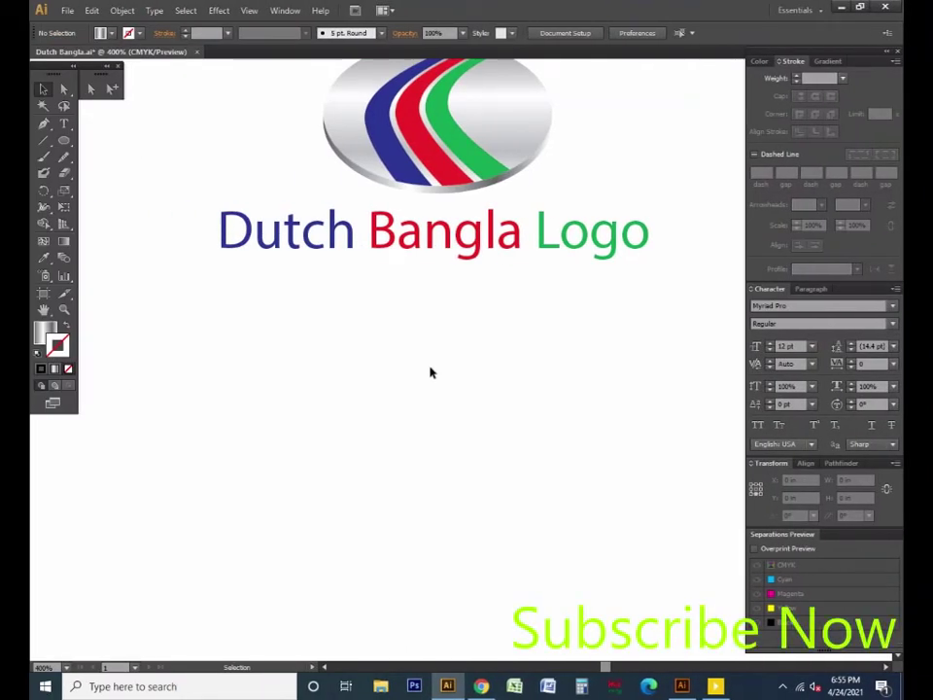
# Draw a flat ellipse, about 1.39 by 0.78 in, below the 'Dutch Bangla Logo' title
pyautogui.scroll(1, 474, 316)
pyautogui.scroll(1, 475, 316)
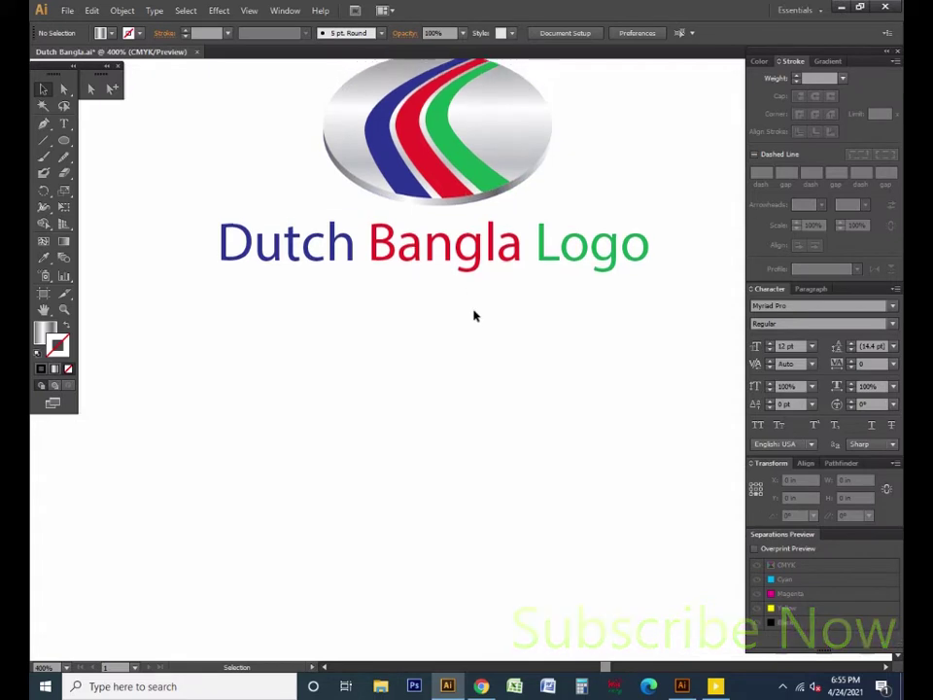
pyautogui.scroll(1, 474, 315)
pyautogui.scroll(1, 474, 316)
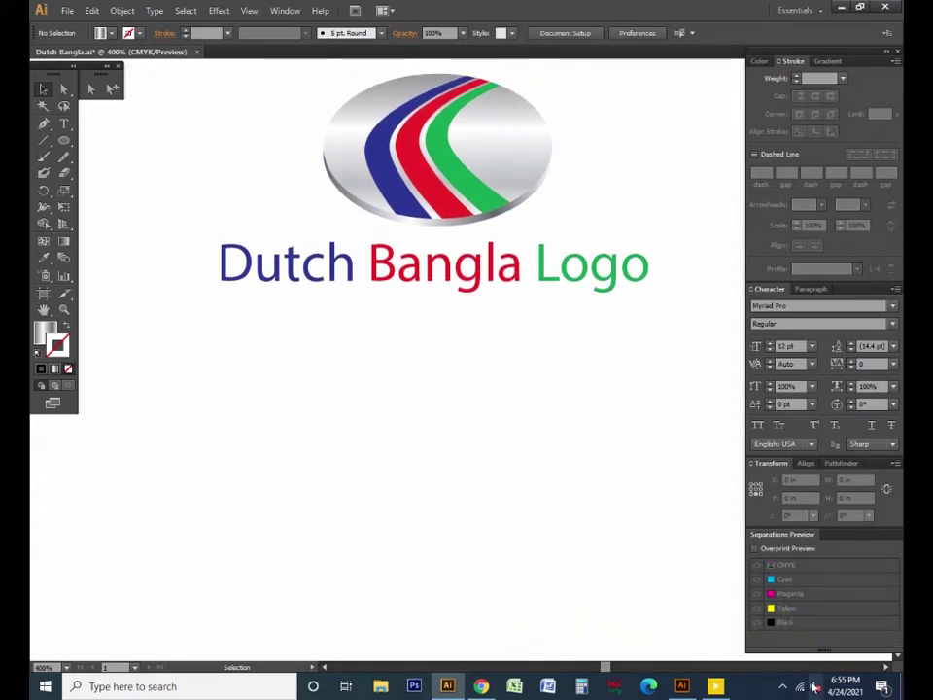
pyautogui.click(615, 467)
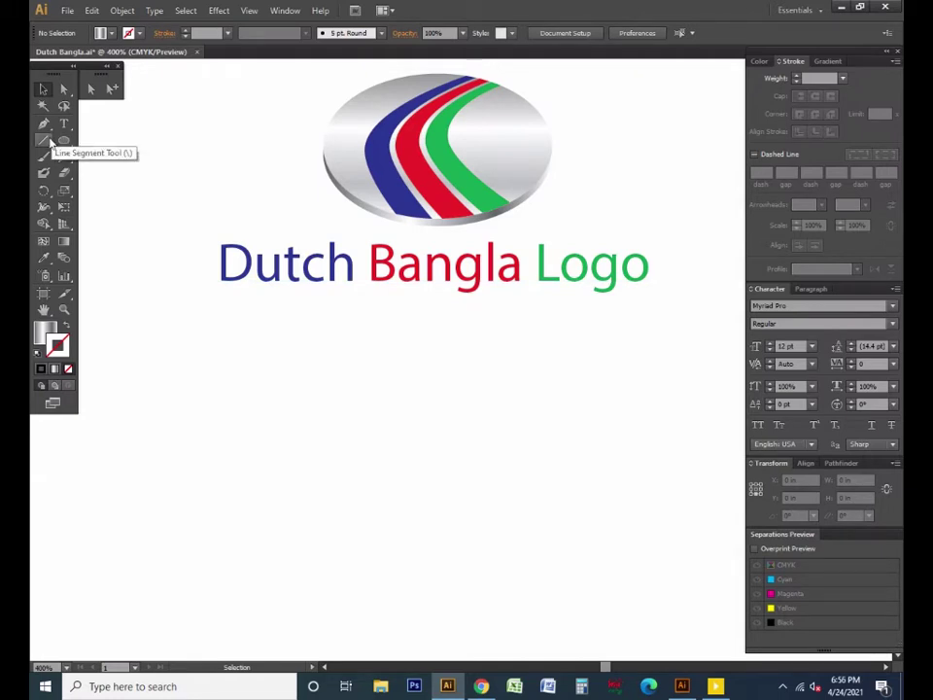
pyautogui.moveTo(63, 141); pyautogui.dragTo(115, 184)
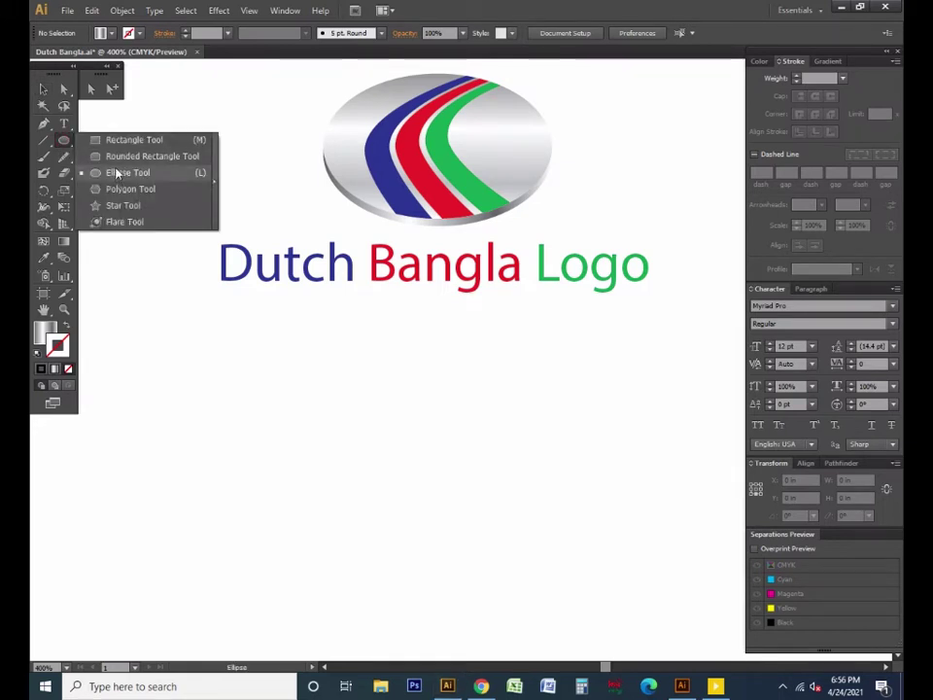
pyautogui.click(115, 172)
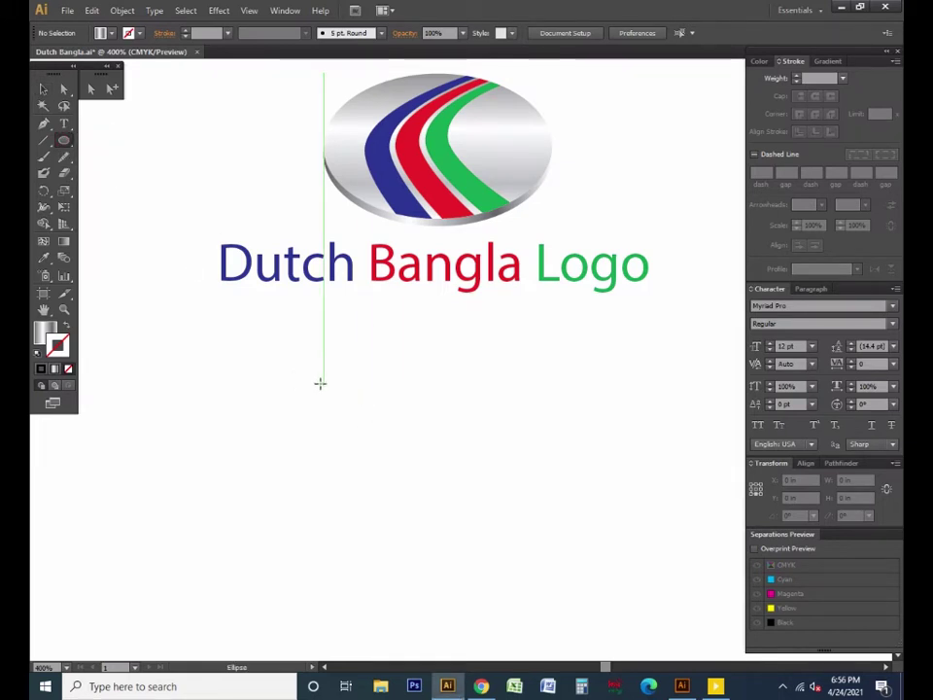
pyautogui.moveTo(302, 369)
pyautogui.mouseDown()
pyautogui.moveTo(563, 510)
pyautogui.moveTo(632, 533)
pyautogui.moveTo(577, 549)
pyautogui.mouseUp()
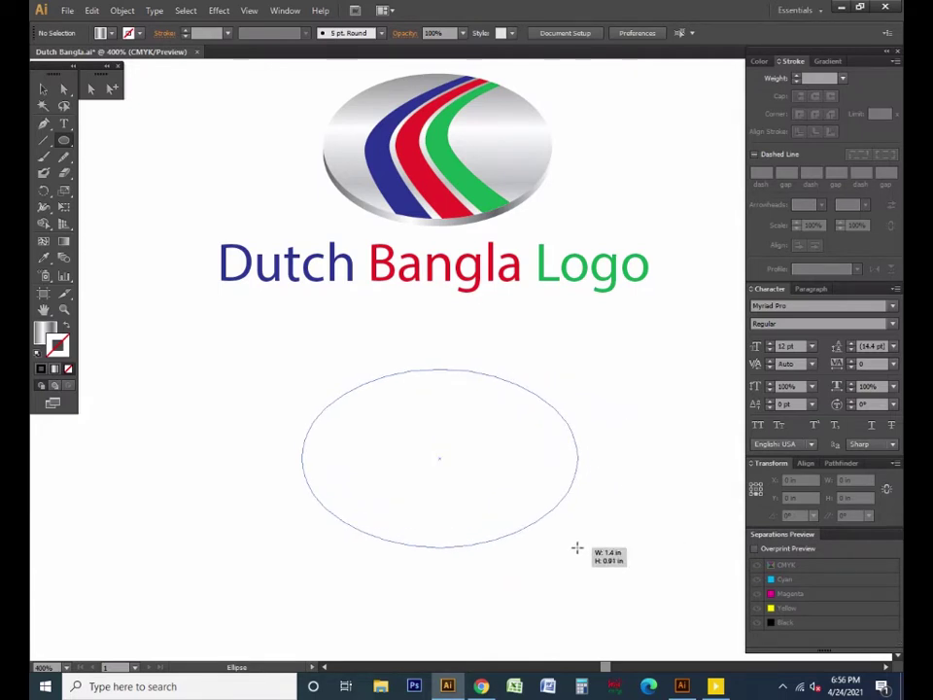
pyautogui.moveTo(577, 548); pyautogui.dragTo(576, 523)
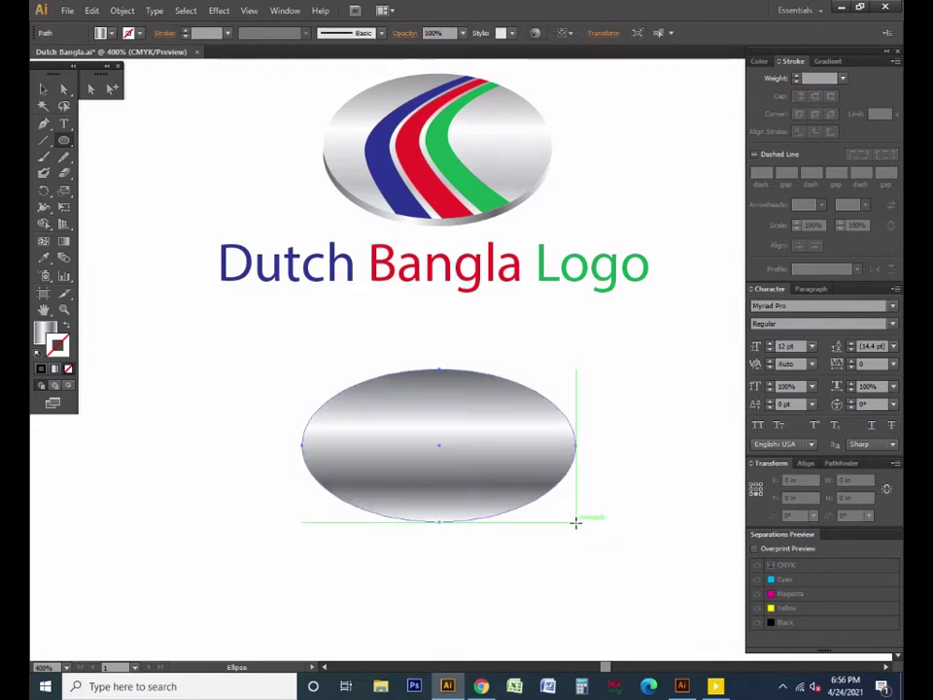
pyautogui.scroll(-2, 528, 484)
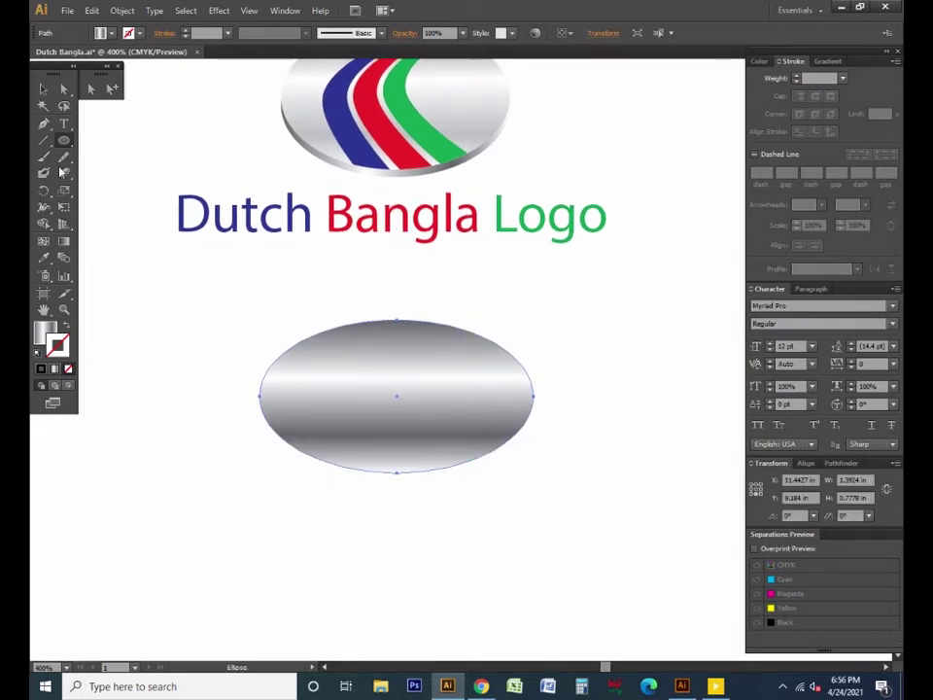
# Move the new grey ellipse into place under the title text and select it
pyautogui.click(43, 89)
pyautogui.click(402, 330)
pyautogui.scroll(1, 439, 373)
pyautogui.moveTo(416, 428); pyautogui.dragTo(389, 406)
pyautogui.click(479, 140)
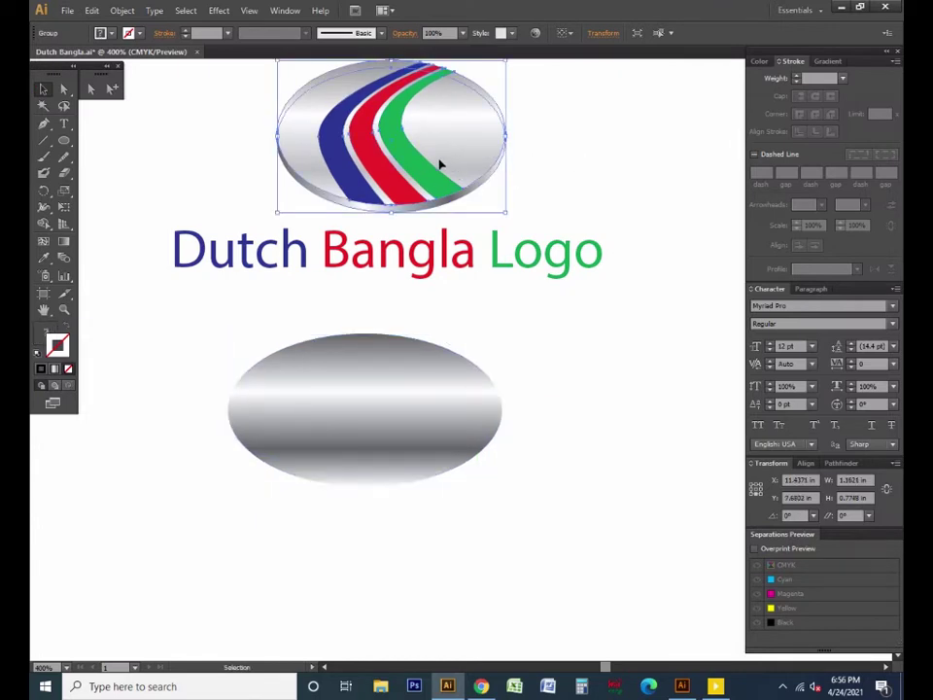
pyautogui.click(532, 177)
pyautogui.click(398, 406)
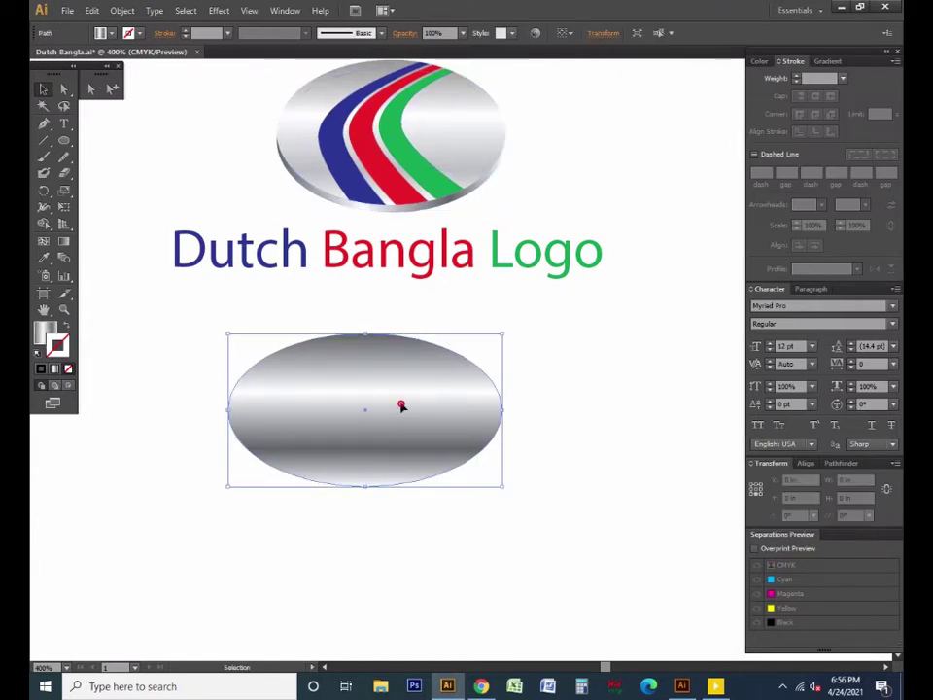
pyautogui.click(465, 129)
pyautogui.click(352, 418)
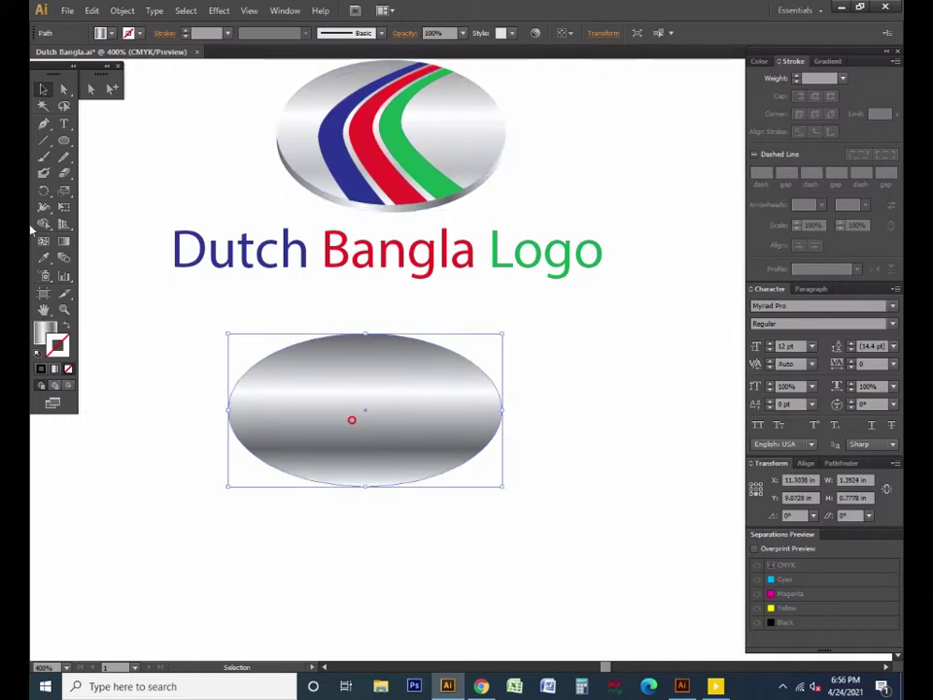
# Use the Eyedropper to copy the reference ellipse's silver gradient onto the lower ellipse
pyautogui.press('i')
pyautogui.click(462, 131)
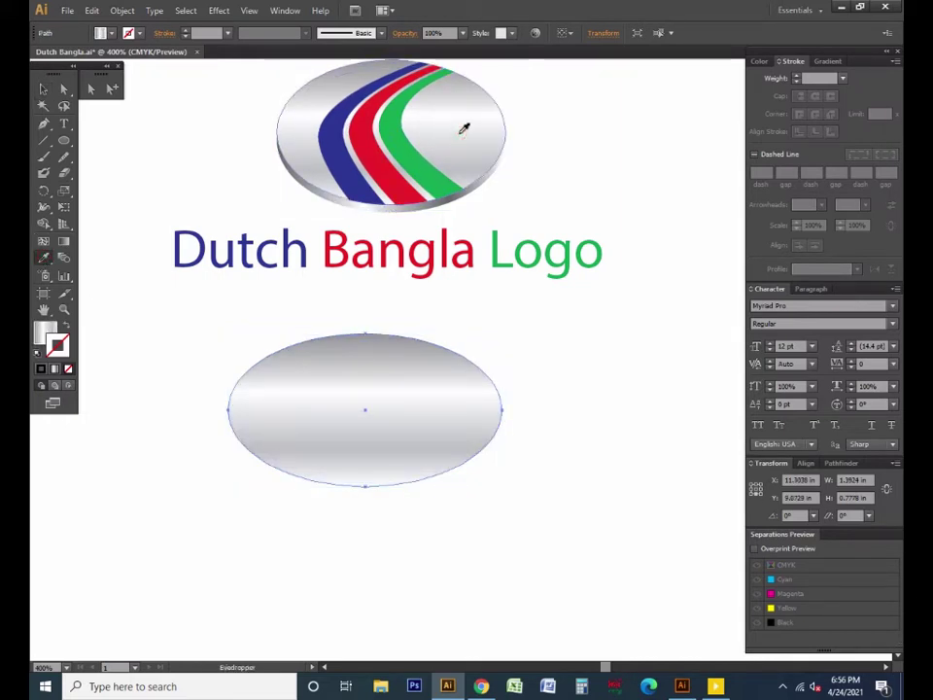
pyautogui.click(43, 88)
pyautogui.click(177, 123)
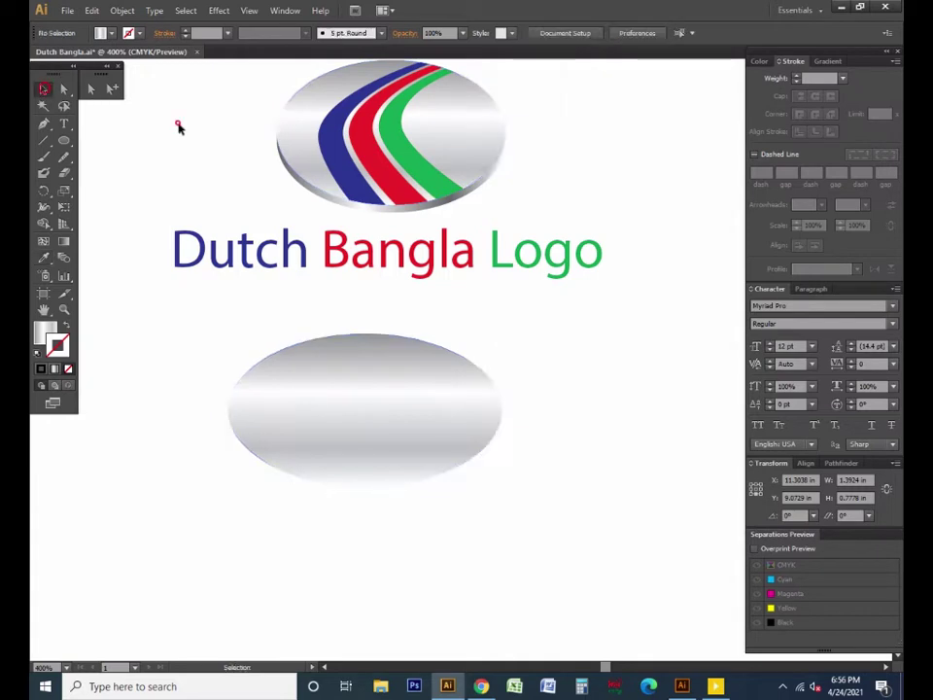
pyautogui.click(384, 409)
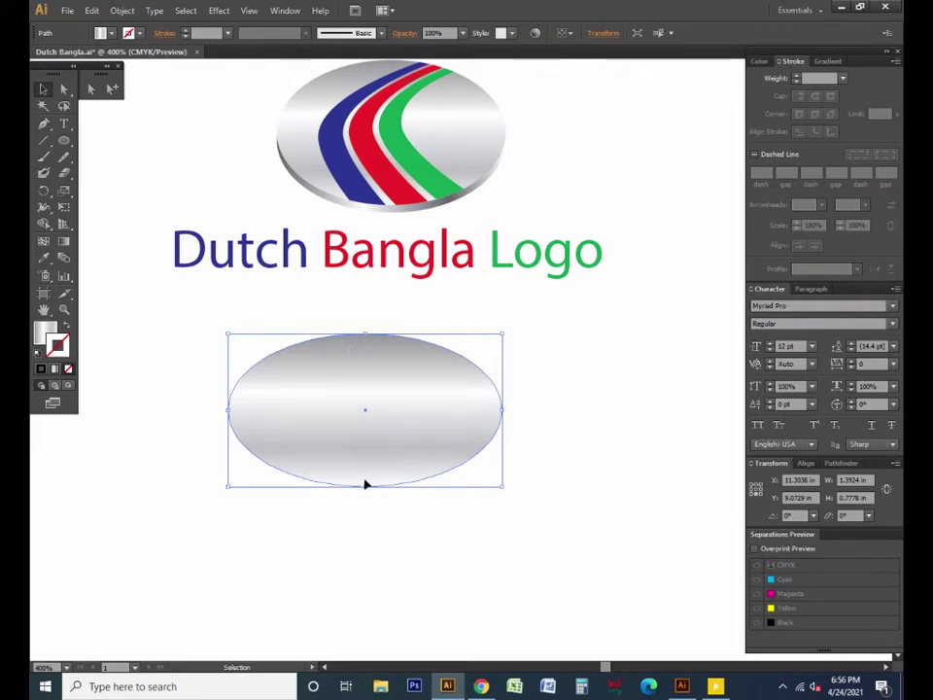
# Set the ellipse's stroke to None so it has no outline
pyautogui.click(828, 61)
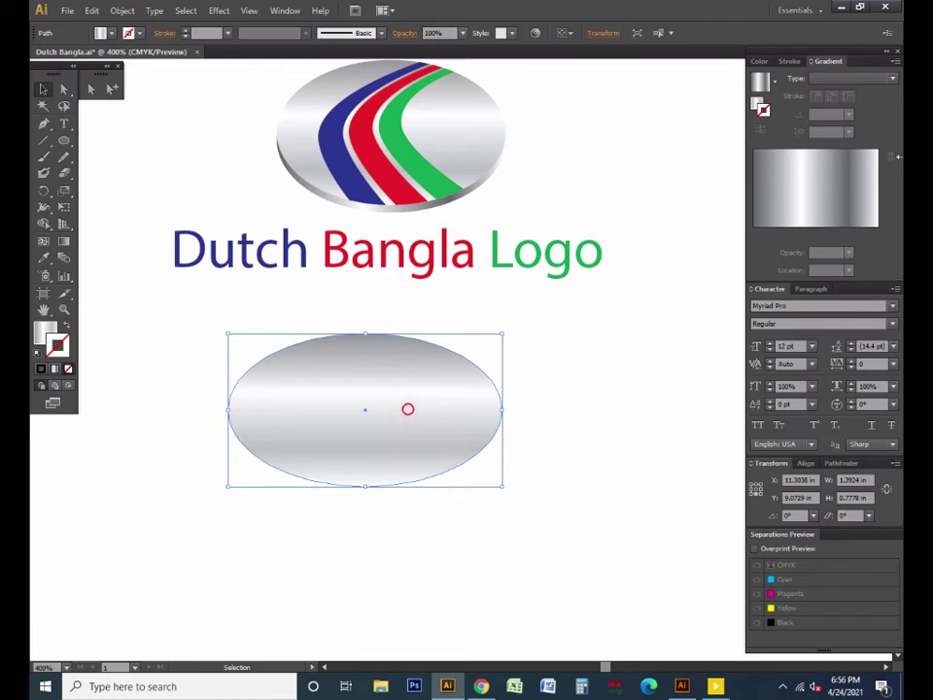
pyautogui.click(842, 235)
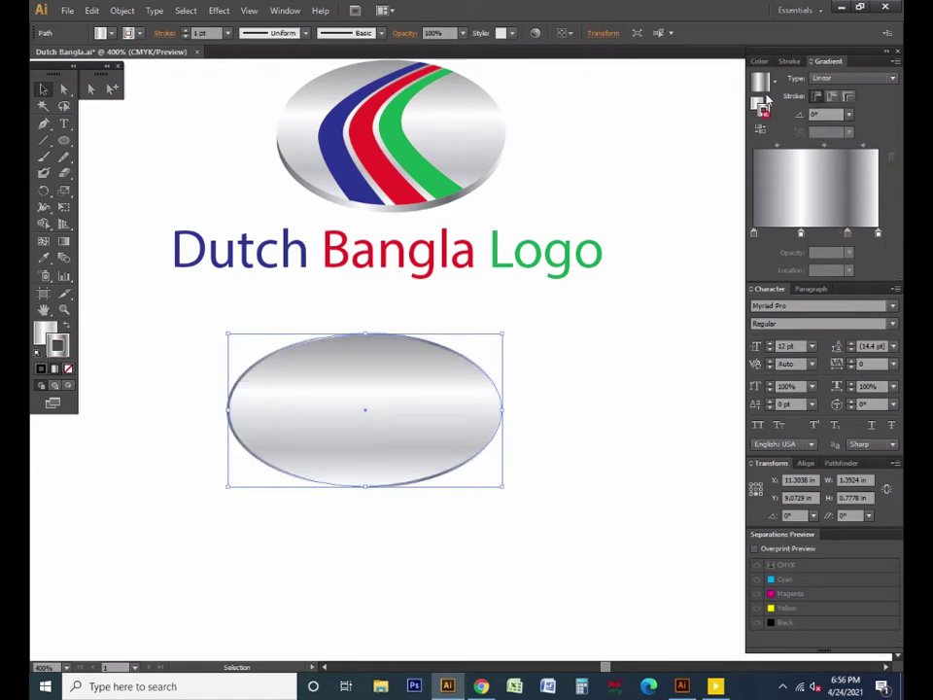
pyautogui.click(762, 111)
pyautogui.click(754, 151)
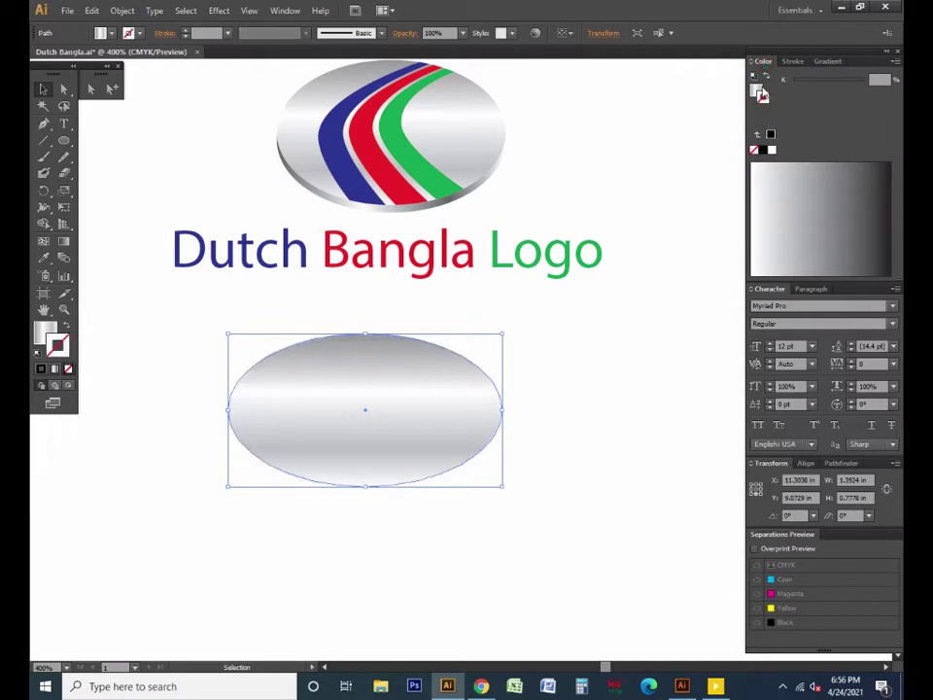
pyautogui.click(827, 61)
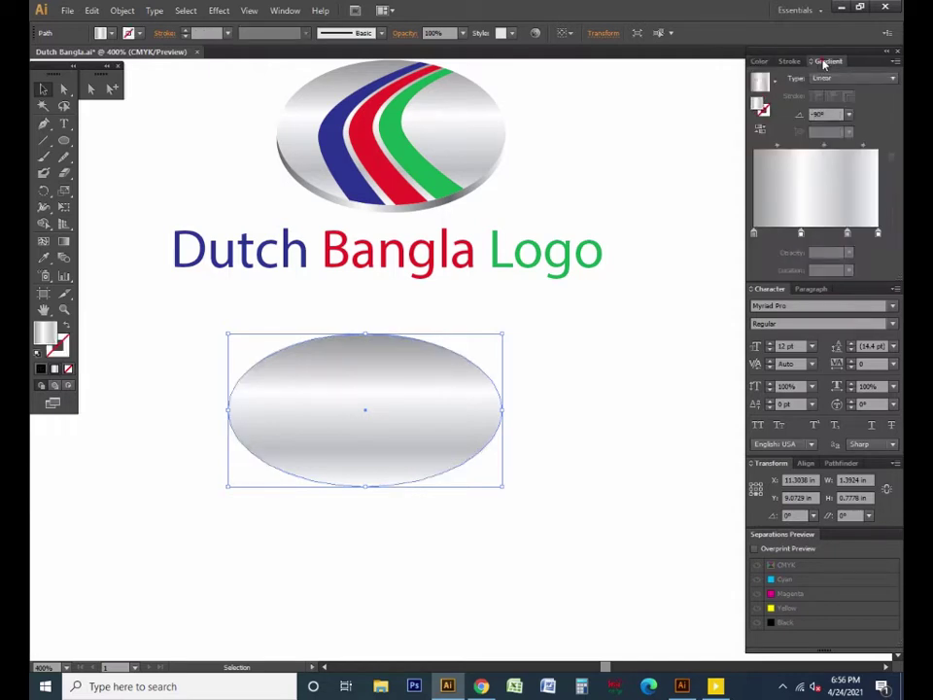
# Set the third gradient stop to 30% black
pyautogui.doubleClick(877, 234)
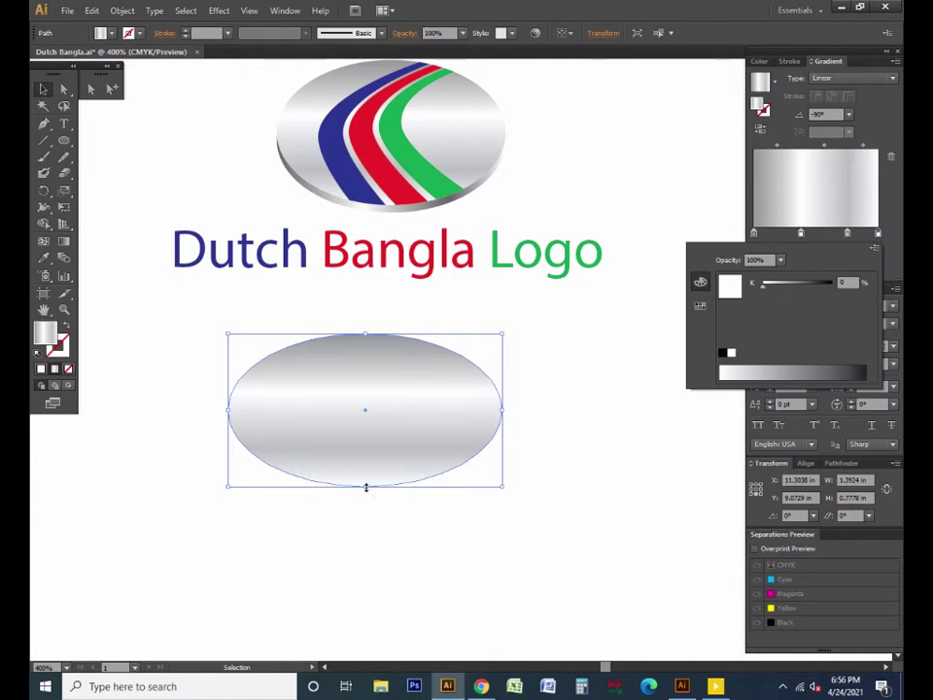
pyautogui.click(847, 234)
pyautogui.doubleClick(846, 234)
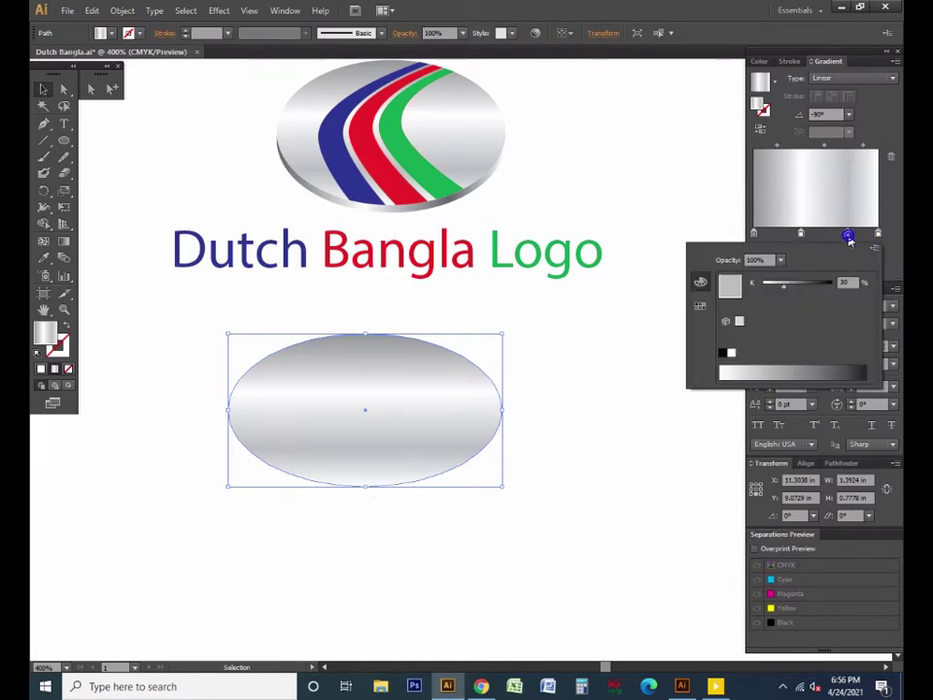
pyautogui.write('30')
pyautogui.press('Return')
# Retune the middle and left gradient stops, making the left a mid grey (C 46%, M 36.33%)
pyautogui.doubleClick(800, 235)
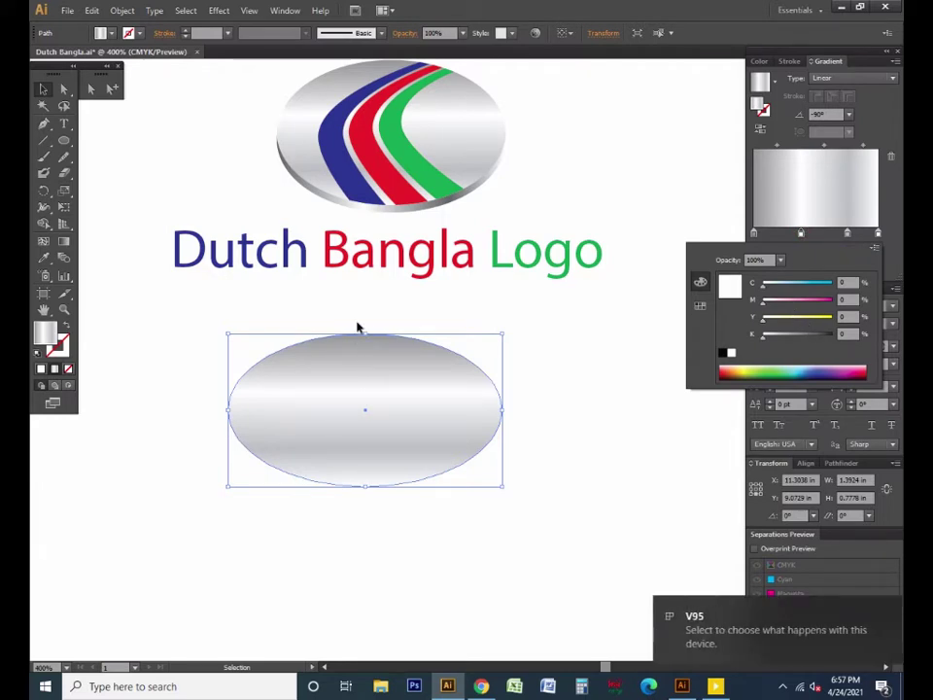
pyautogui.click(754, 234)
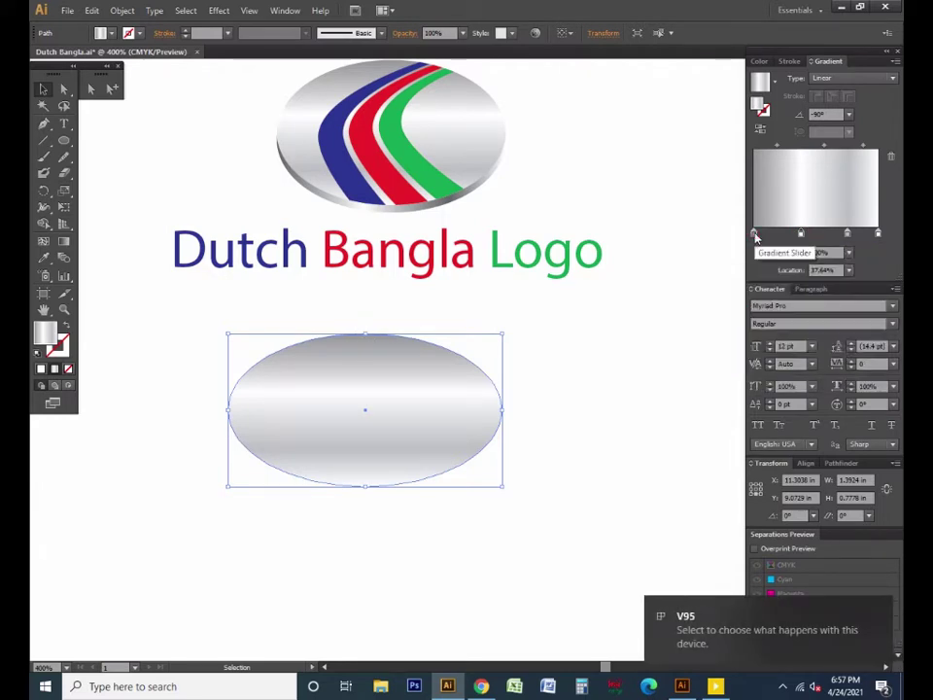
pyautogui.doubleClick(754, 234)
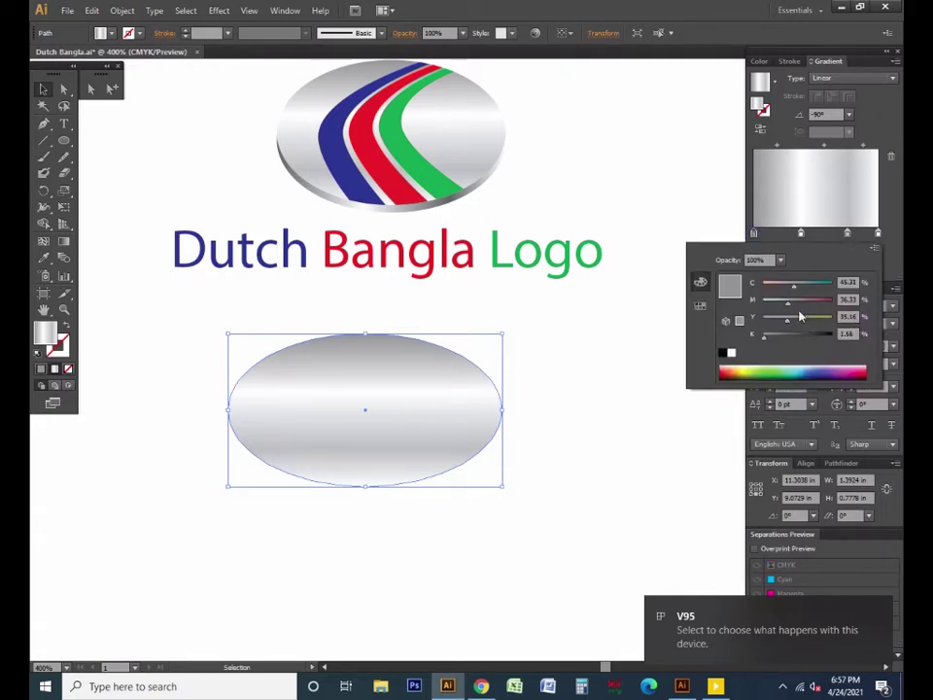
pyautogui.moveTo(794, 288)
pyautogui.mouseDown()
pyautogui.moveTo(816, 289)
pyautogui.moveTo(795, 289)
pyautogui.mouseUp()
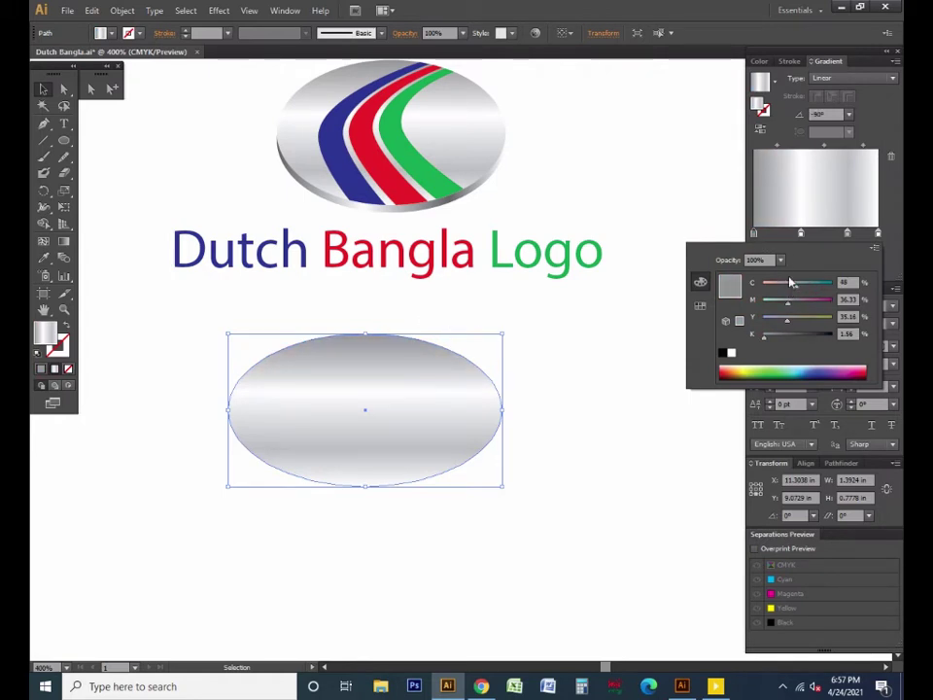
pyautogui.click(555, 328)
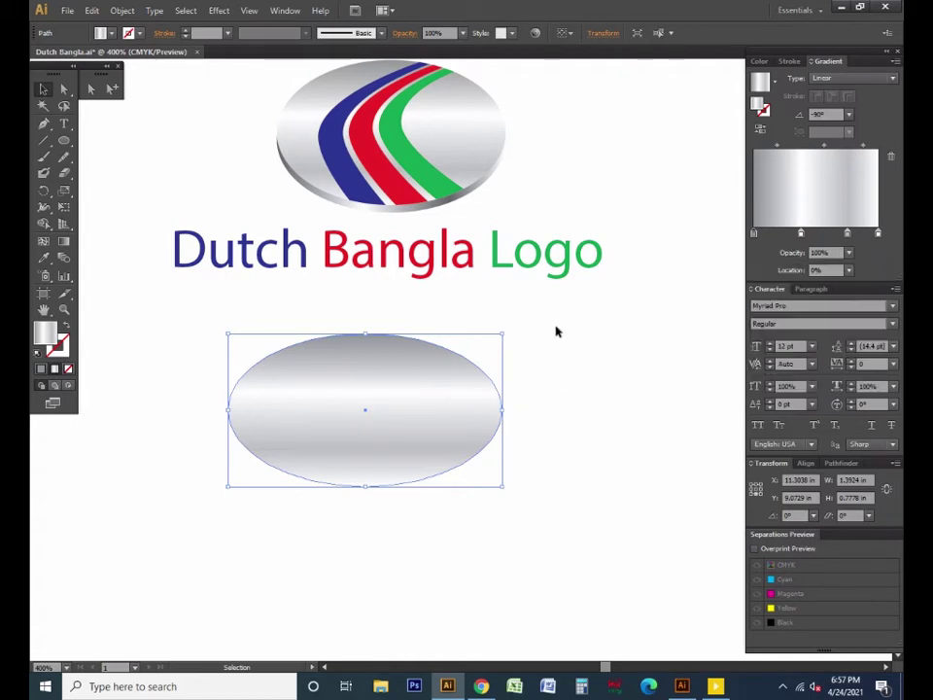
# Copy the lower ellipse to the clipboard
pyautogui.click(406, 408)
pyautogui.moveTo(538, 447); pyautogui.dragTo(594, 435)
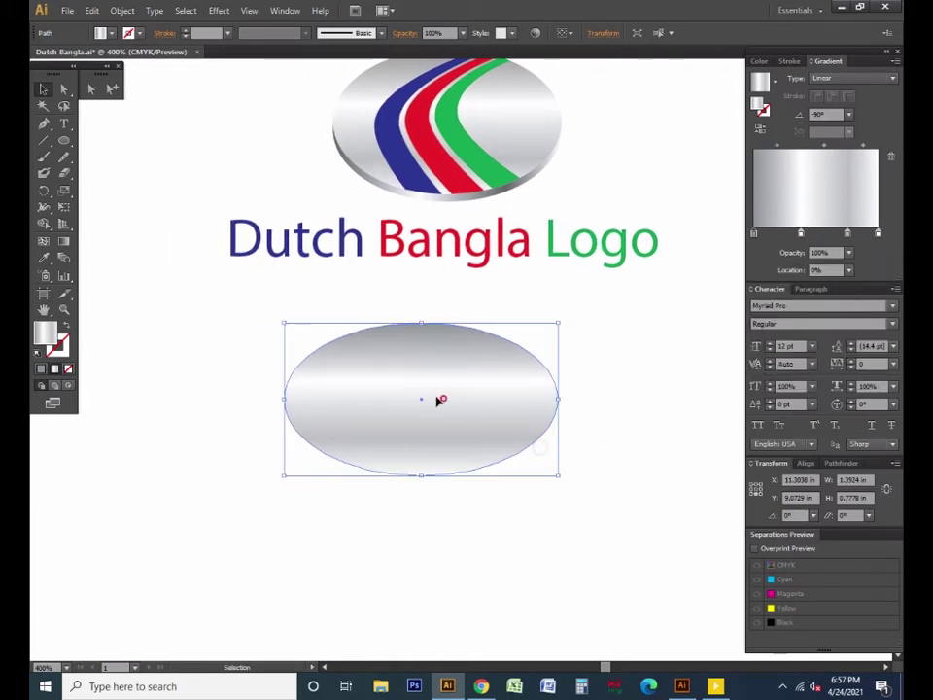
pyautogui.click(91, 11)
pyautogui.click(113, 76)
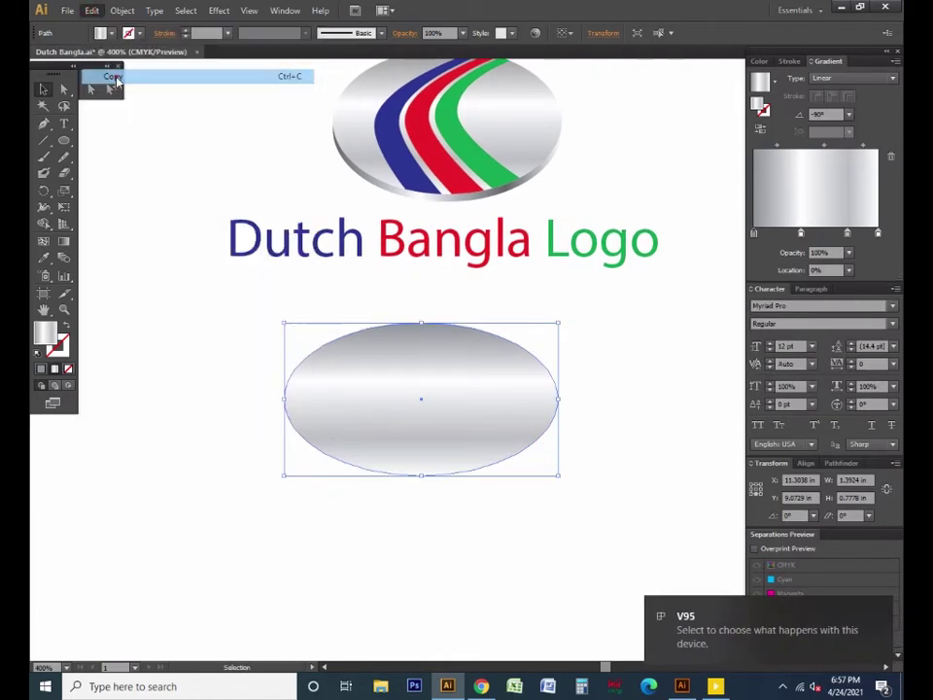
# Paste a copy in front of the ellipse and stretch it slightly taller downward
pyautogui.click(879, 610)
pyautogui.click(91, 11)
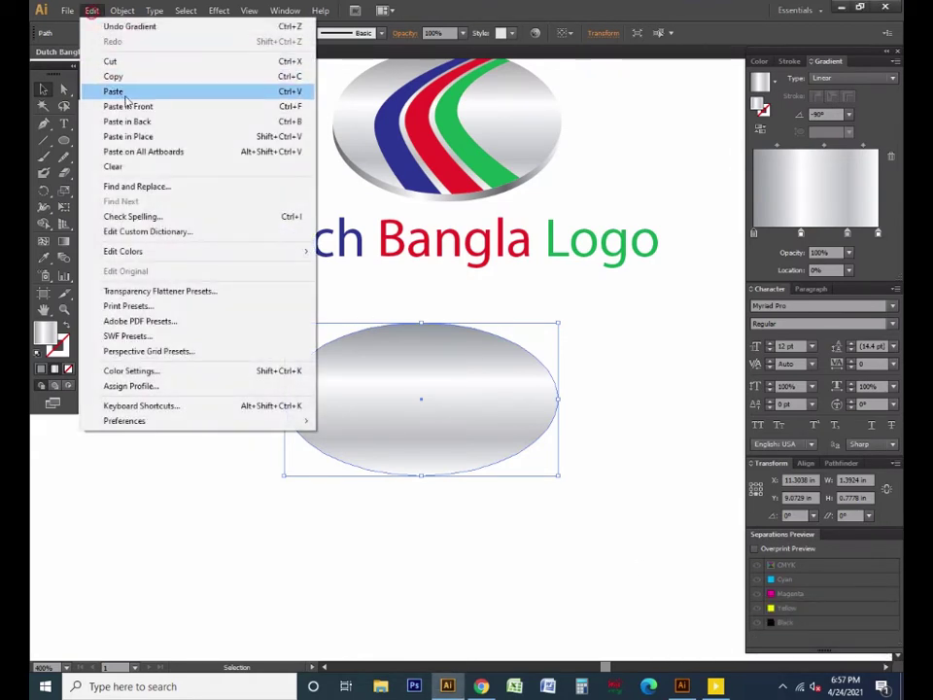
pyautogui.click(127, 107)
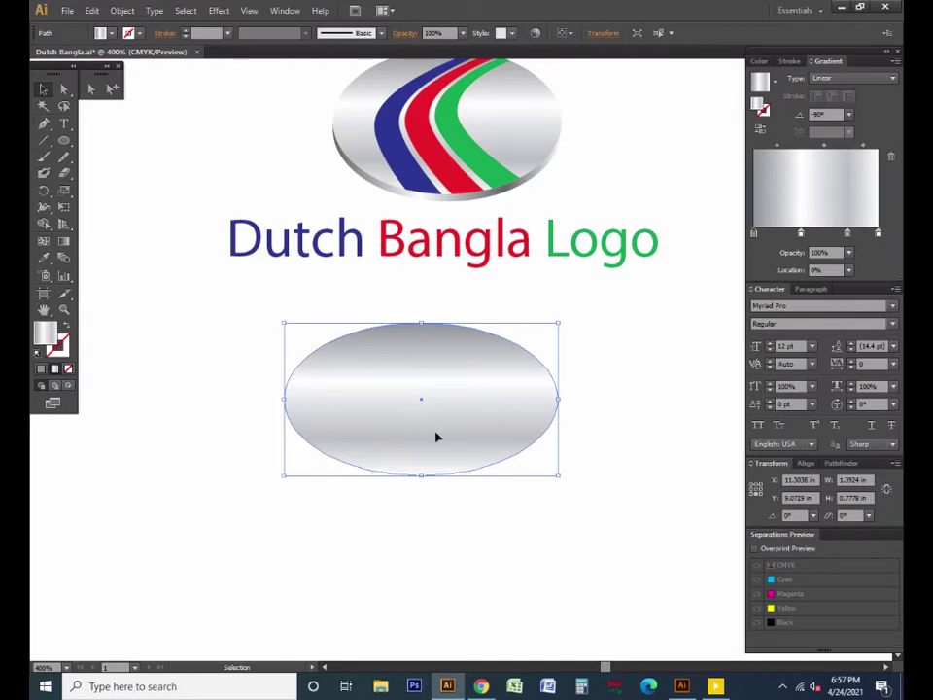
pyautogui.moveTo(421, 475); pyautogui.dragTo(423, 495)
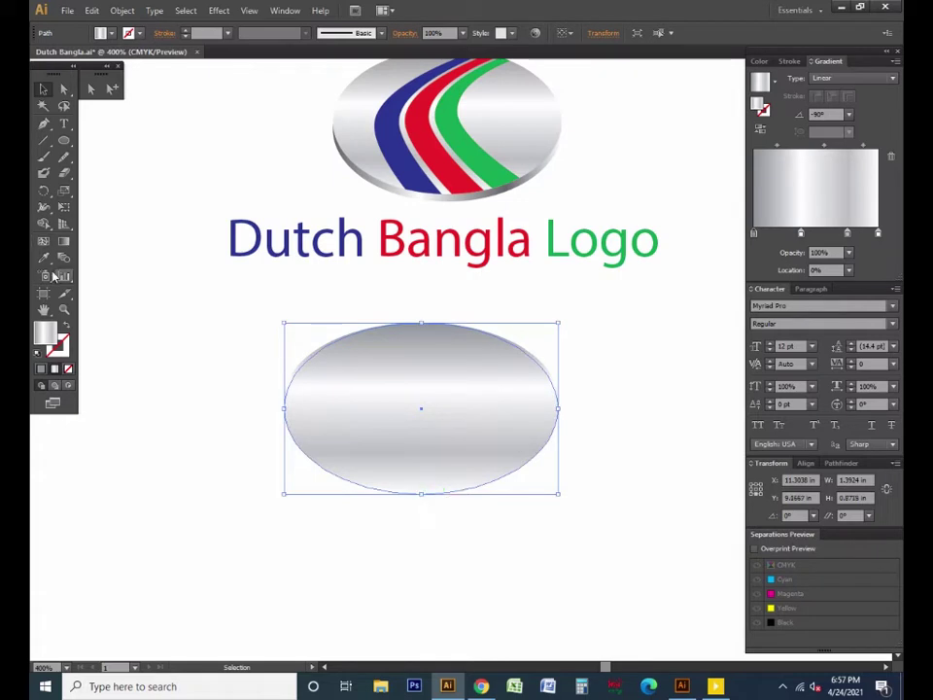
# Give the copy the top logo ellipse's darker gradient and send it backward behind the light ellipse
pyautogui.click(44, 258)
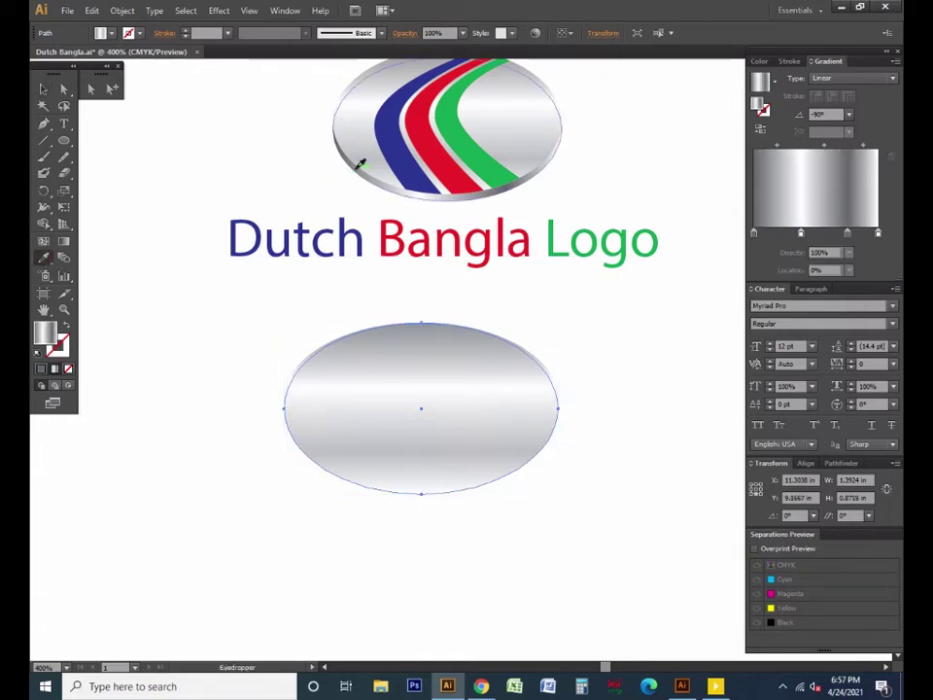
pyautogui.click(355, 169)
pyautogui.click(42, 88)
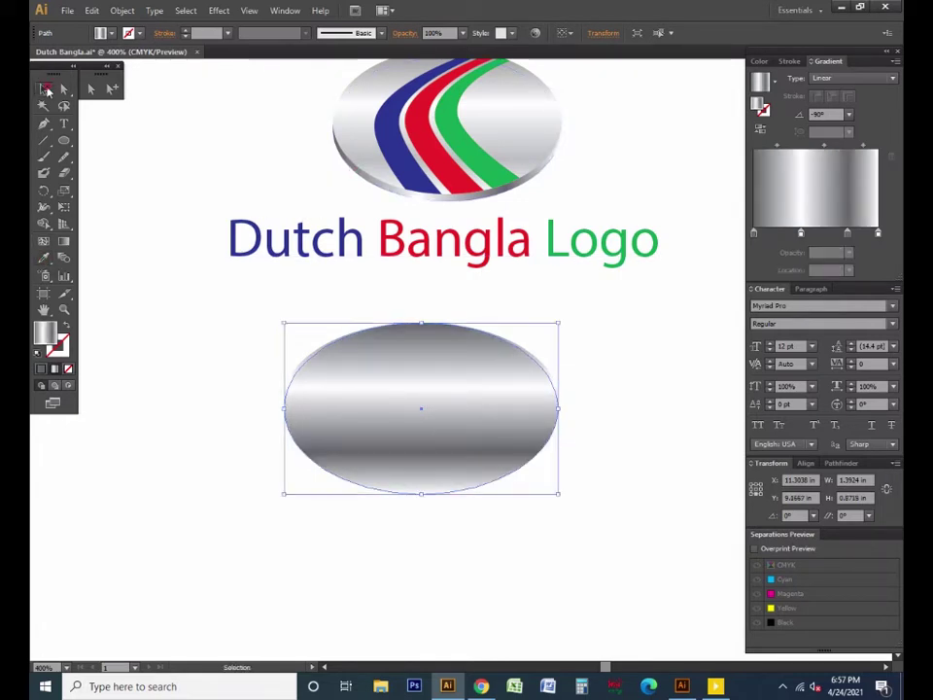
pyautogui.rightClick(379, 425)
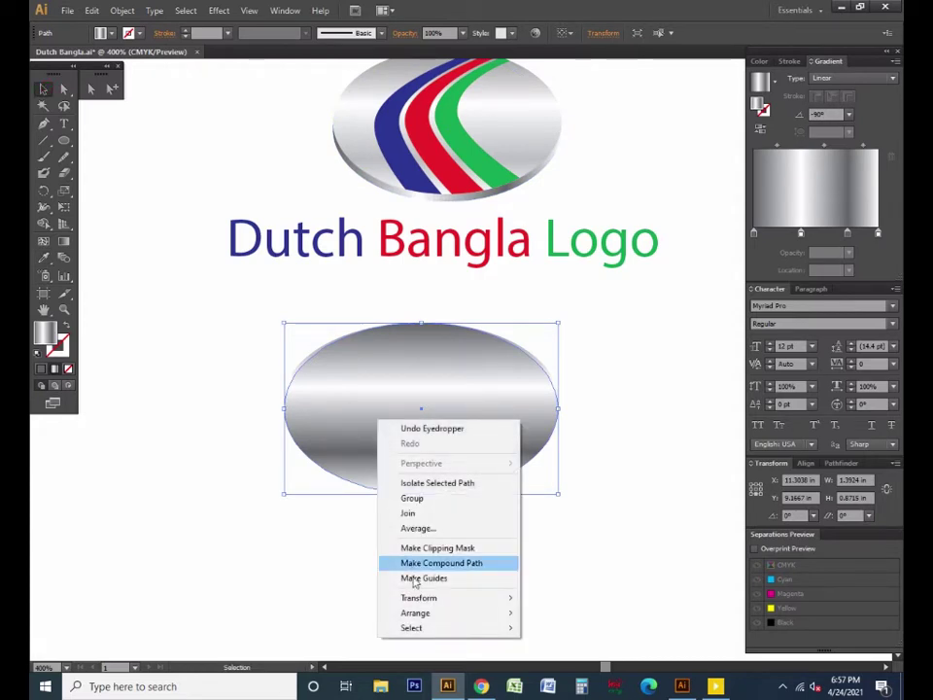
pyautogui.moveTo(414, 612)
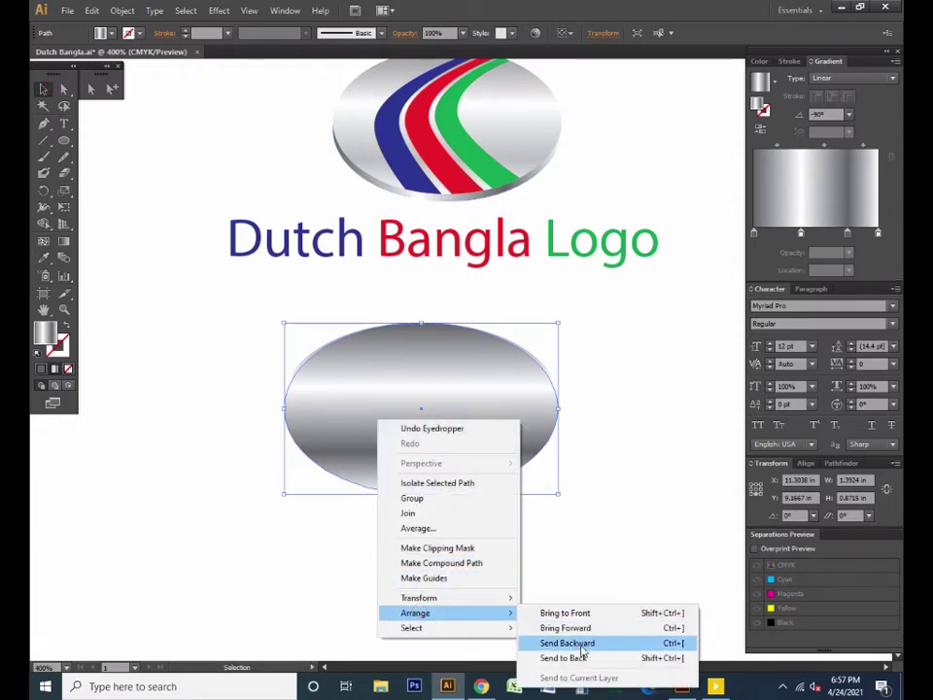
pyautogui.click(582, 645)
pyautogui.click(601, 459)
pyautogui.press('space')
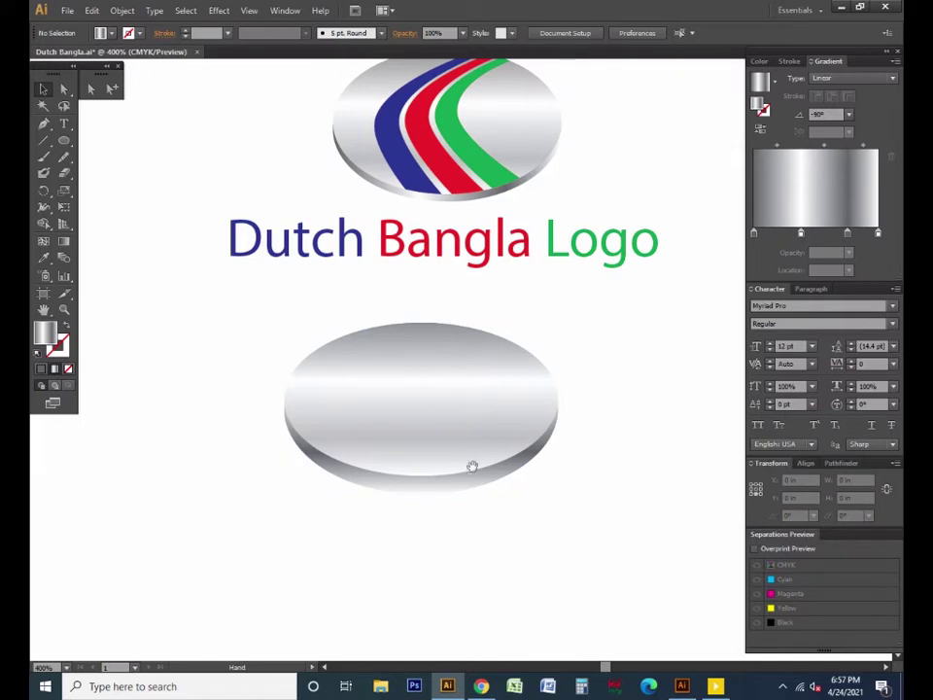
pyautogui.moveTo(472, 466); pyautogui.dragTo(485, 450)
# Adjust the lower ellipse's gradient stop greys, setting one stop to 75% black
pyautogui.click(400, 456)
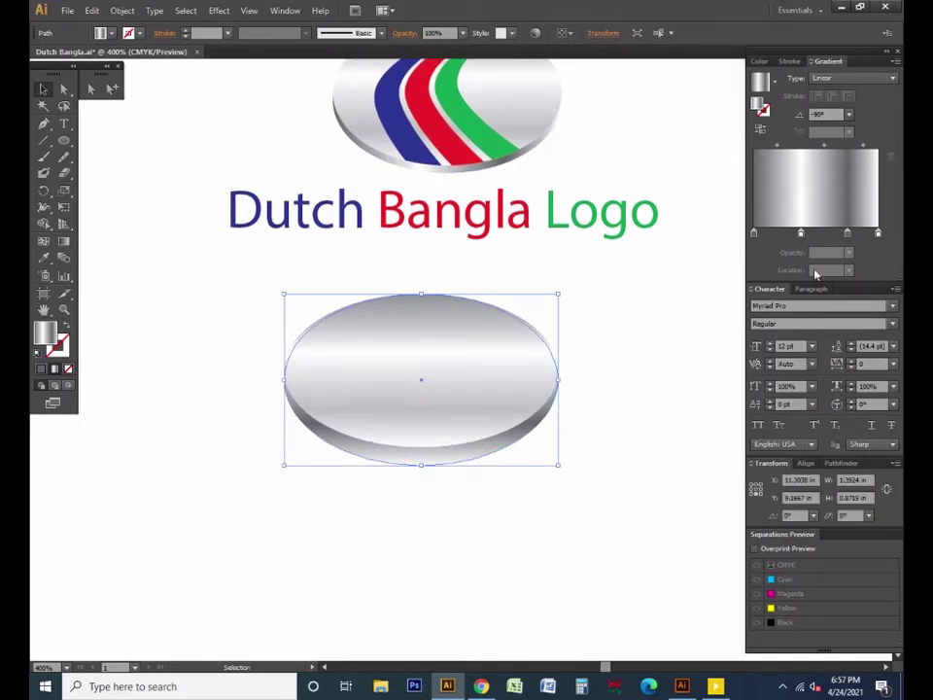
pyautogui.doubleClick(877, 234)
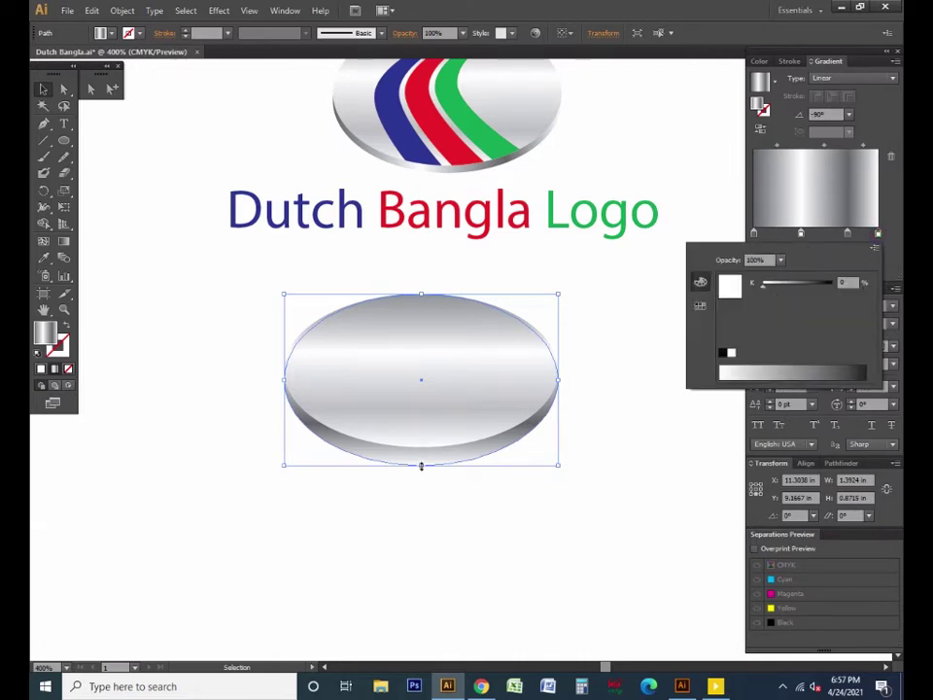
pyautogui.click(848, 234)
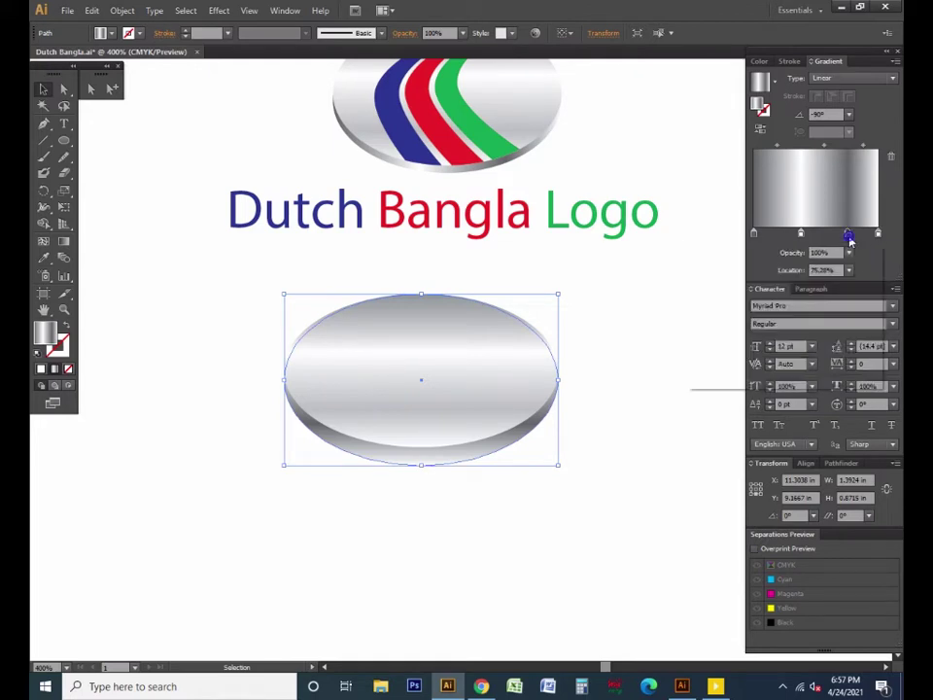
pyautogui.doubleClick(849, 235)
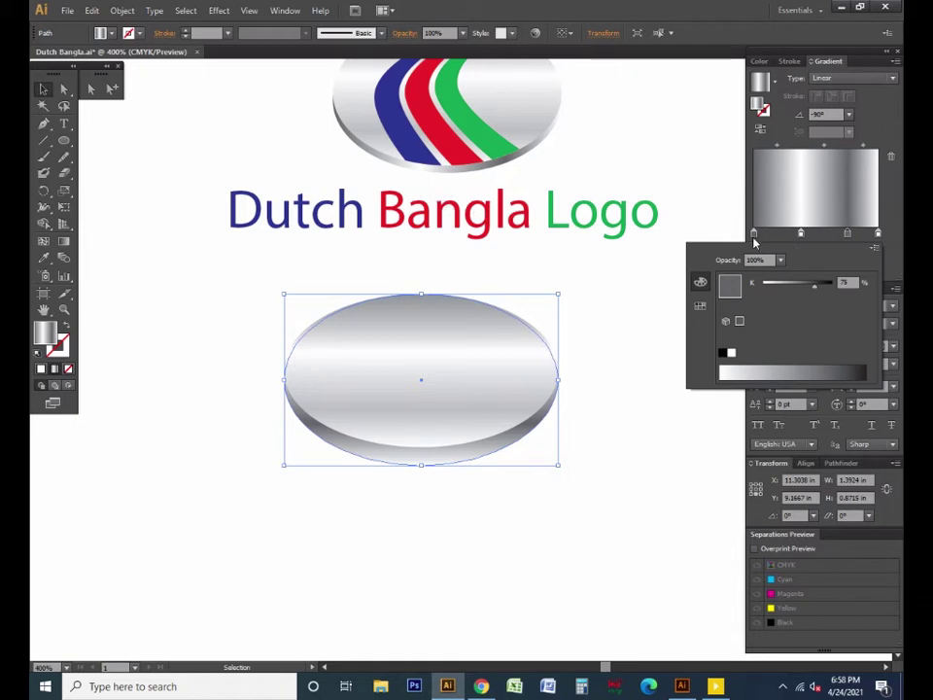
pyautogui.doubleClick(753, 234)
pyautogui.click(494, 513)
pyautogui.click(491, 500)
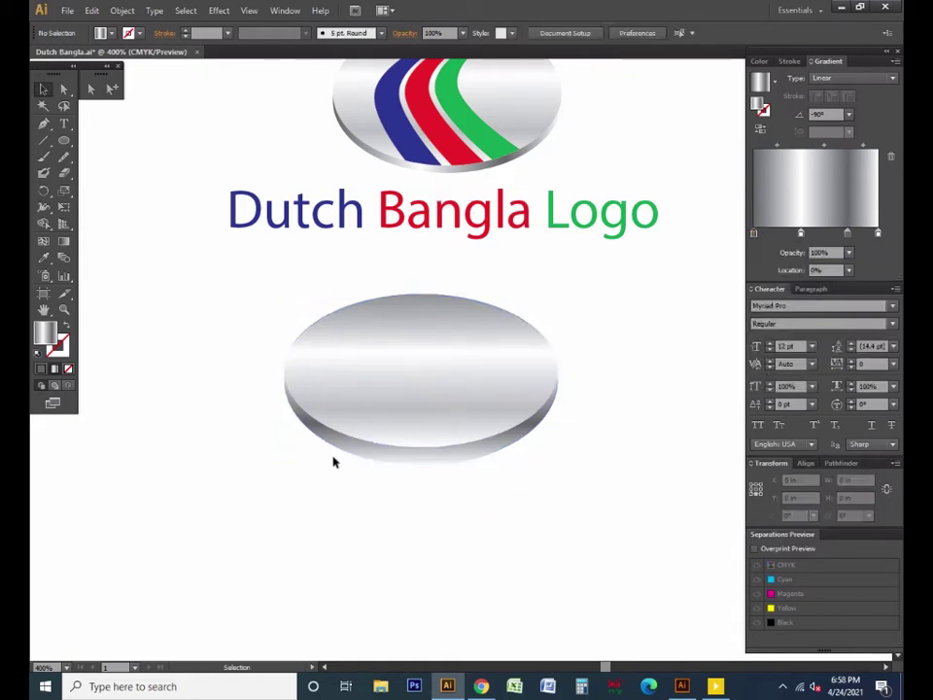
pyautogui.keyDown('alt'); pyautogui.click(491, 369); pyautogui.keyUp('alt')
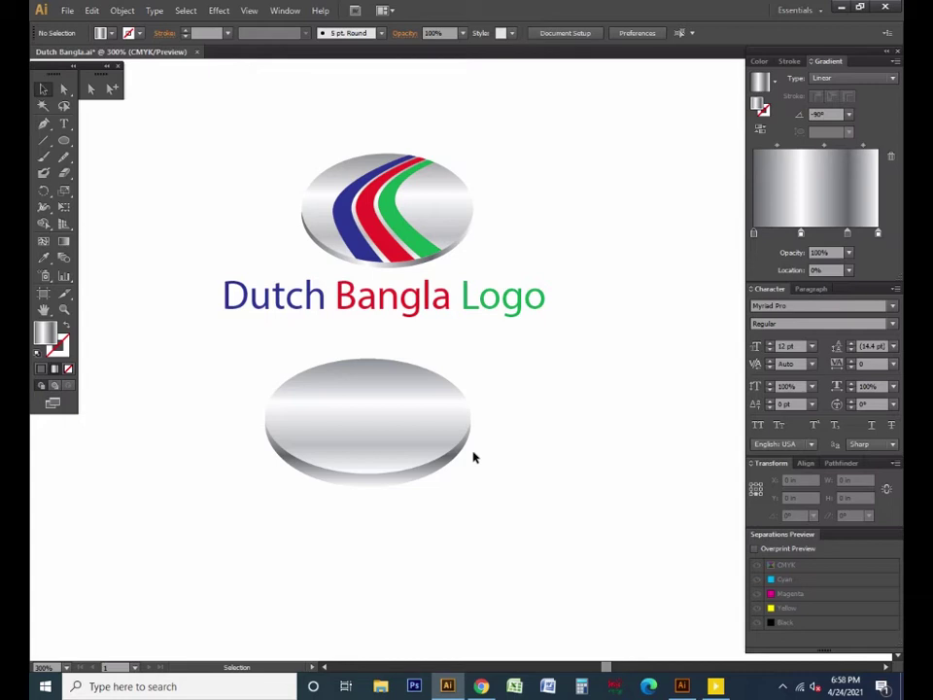
# Draw a C-shaped Pen curve from the ellipse's top edge down to its bottom
pyautogui.click(44, 124)
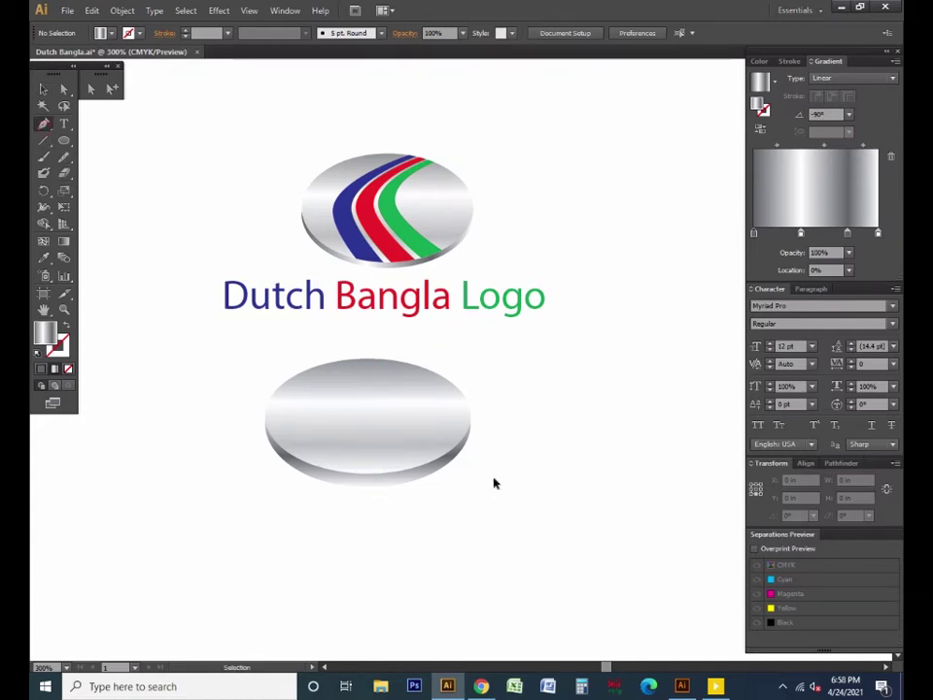
pyautogui.scroll(1, 494, 481)
pyautogui.moveTo(451, 438)
pyautogui.mouseDown()
pyautogui.moveTo(524, 506)
pyautogui.moveTo(521, 514)
pyautogui.mouseUp()
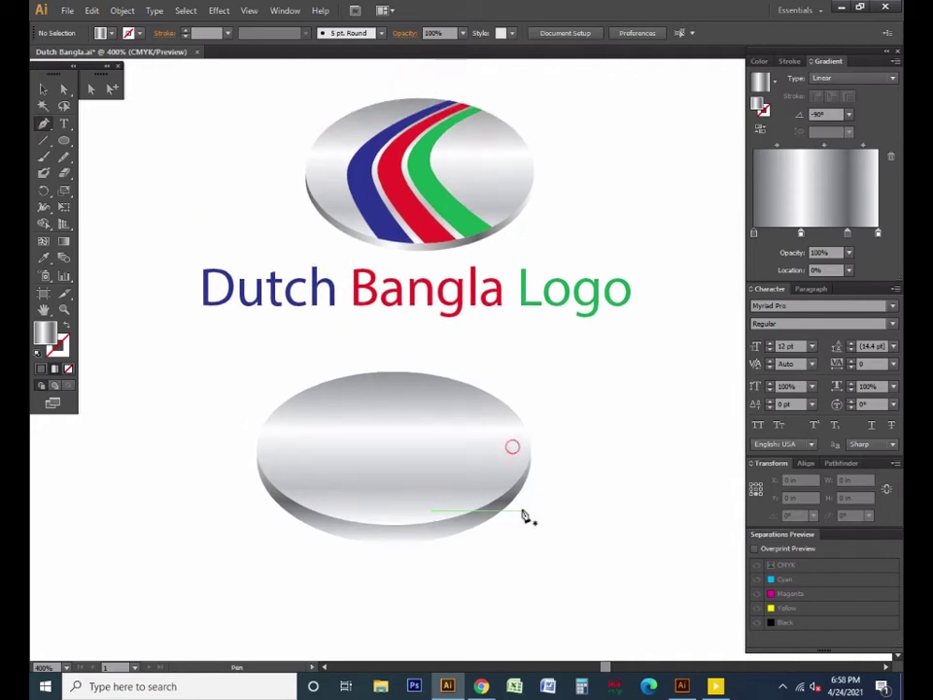
pyautogui.click(461, 383)
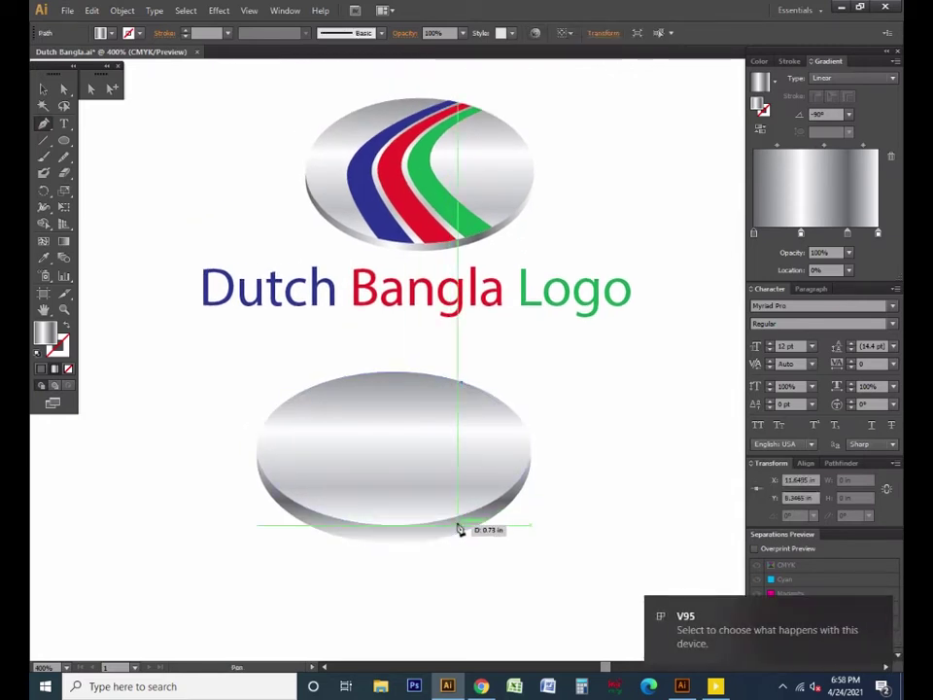
pyautogui.moveTo(455, 523); pyautogui.dragTo(473, 517)
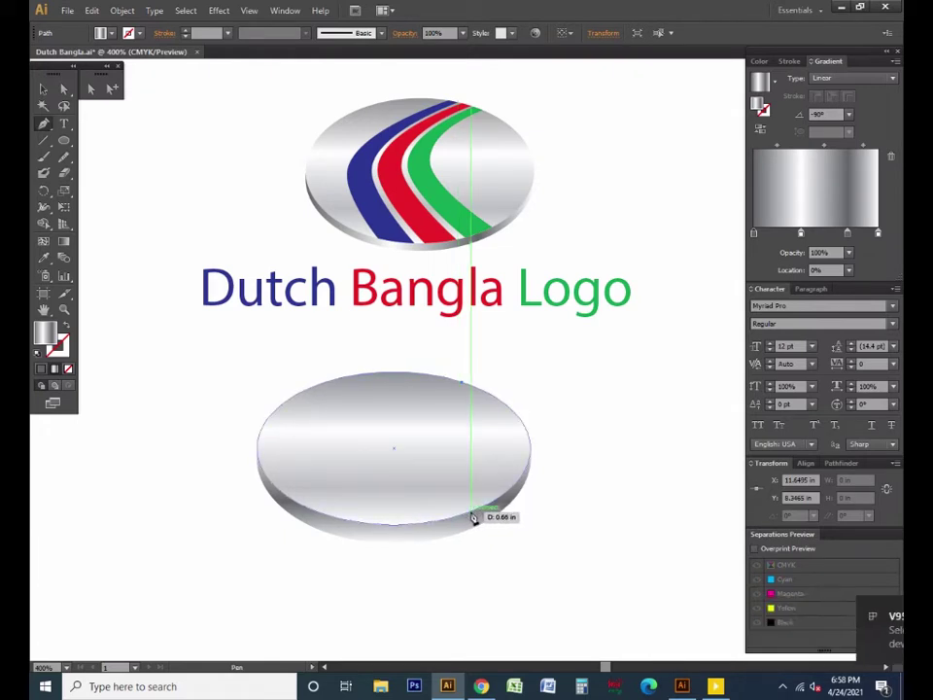
pyautogui.moveTo(473, 517)
pyautogui.mouseDown()
pyautogui.moveTo(596, 525)
pyautogui.moveTo(638, 585)
pyautogui.mouseUp()
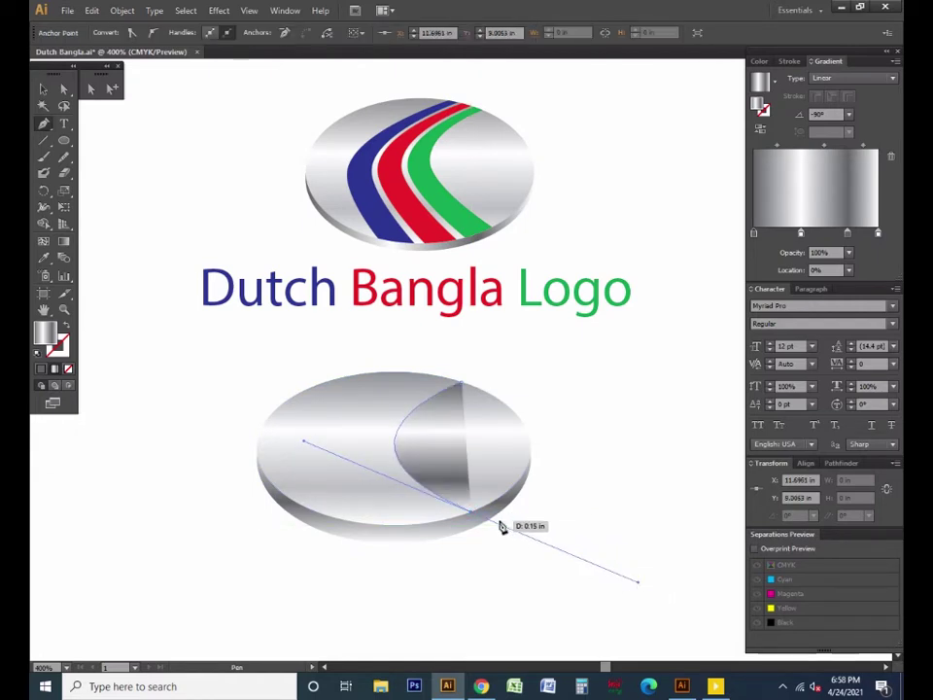
# Give the curve no fill and a 0.5 pt black stroke
pyautogui.click(761, 61)
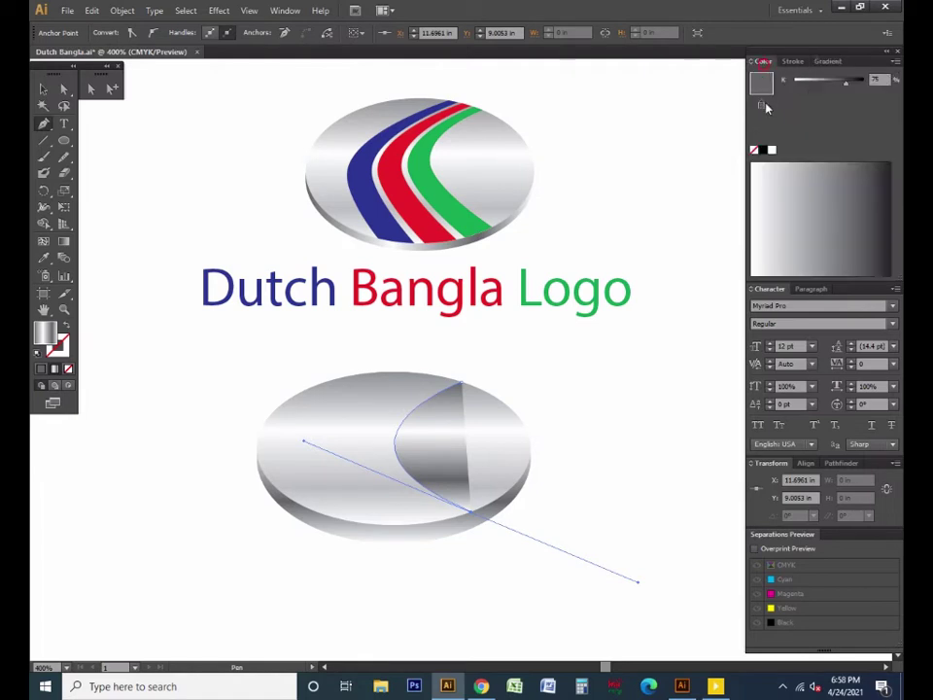
pyautogui.click(764, 96)
pyautogui.click(767, 78)
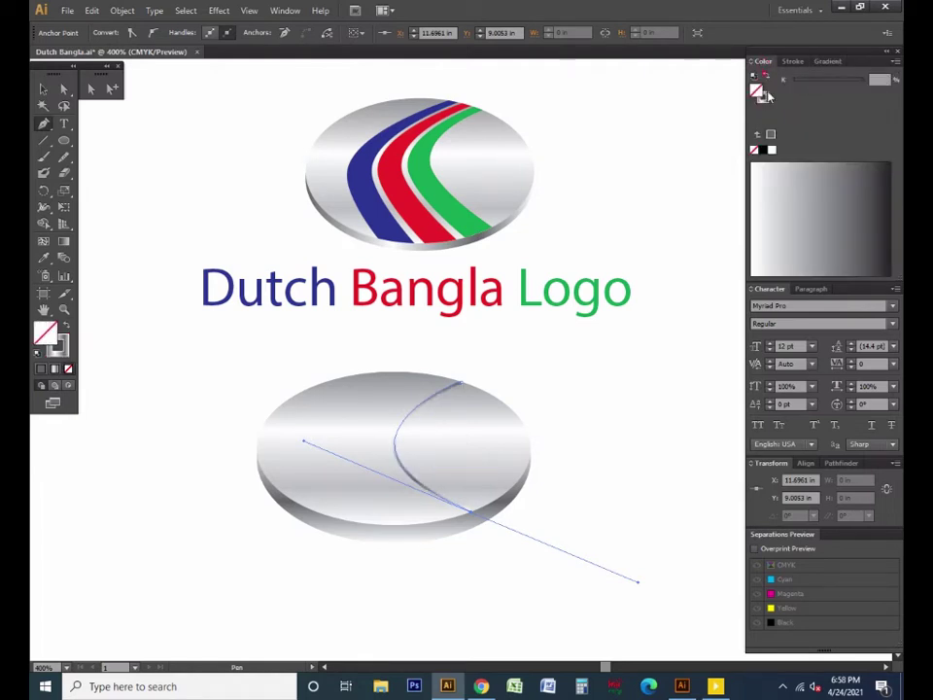
pyautogui.click(765, 151)
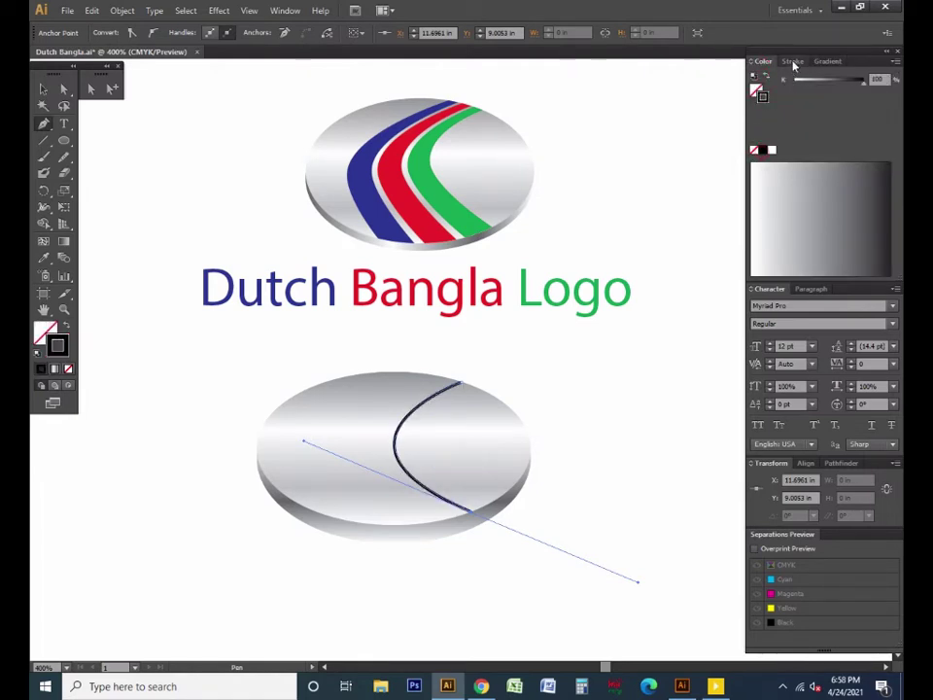
pyautogui.click(792, 61)
pyautogui.write('0.5')
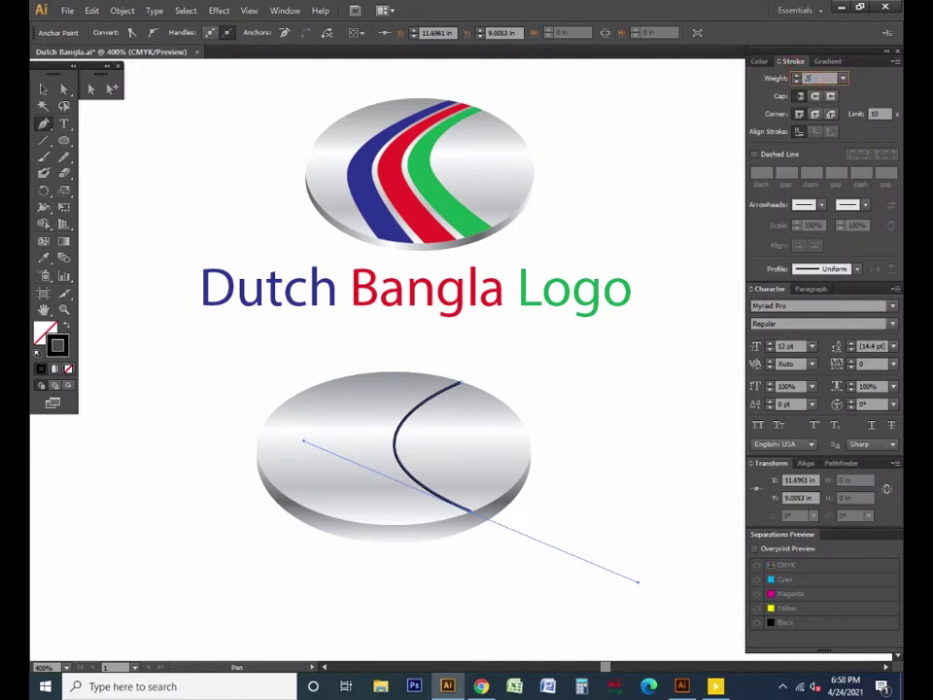
pyautogui.press('Return')
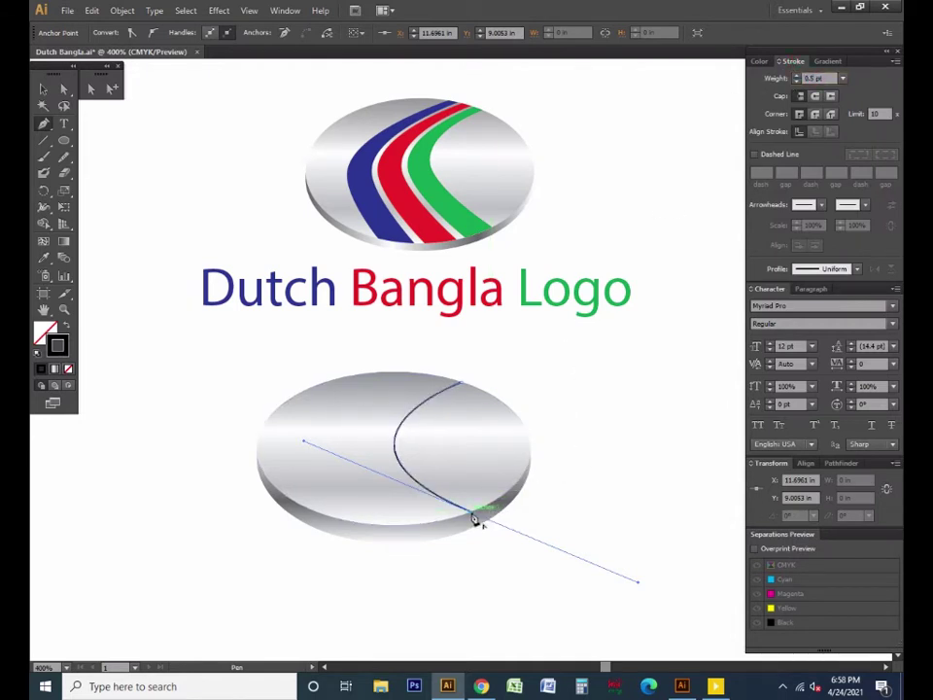
pyautogui.click(472, 510)
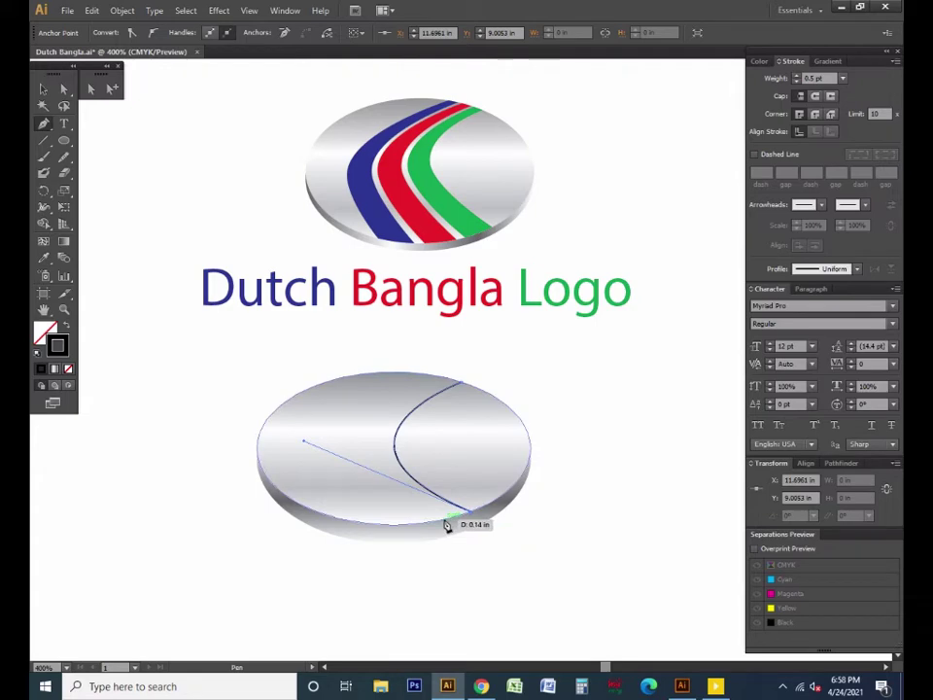
# Draw a second curve running parallel to the first one
pyautogui.keyDown('ctrl'); pyautogui.click(446, 524); pyautogui.keyUp('ctrl')
pyautogui.moveTo(421, 409); pyautogui.dragTo(579, 483)
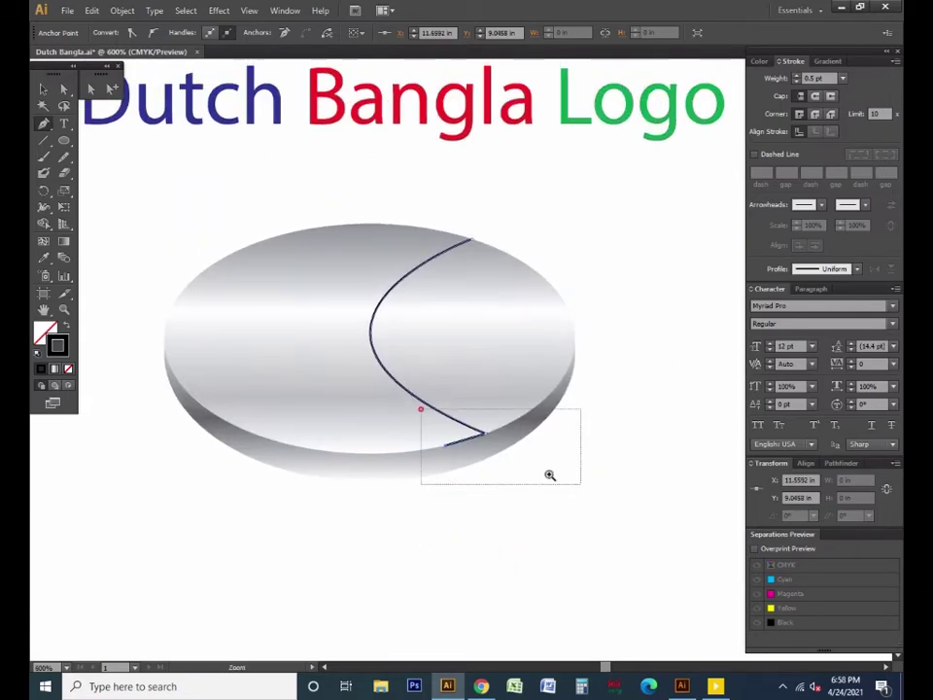
pyautogui.keyDown('ctrl'); pyautogui.keyDown('alt'); pyautogui.click(387, 419); pyautogui.keyUp('alt'); pyautogui.keyUp('ctrl')
pyautogui.keyDown('ctrl'); pyautogui.keyDown('alt'); pyautogui.click(388, 419); pyautogui.keyUp('alt'); pyautogui.keyUp('ctrl')
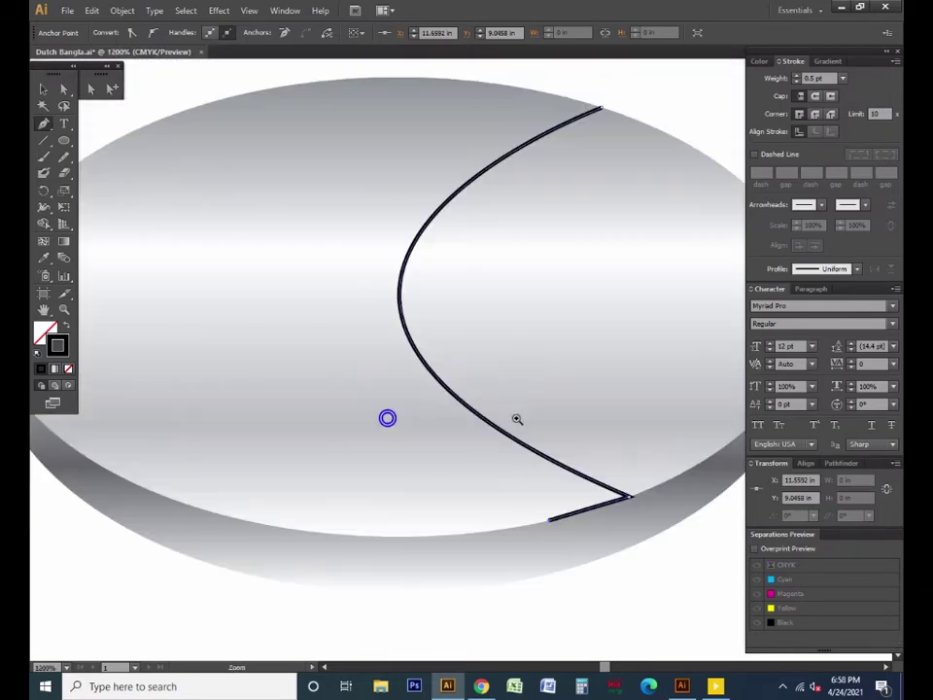
pyautogui.keyDown('ctrl'); pyautogui.keyDown('alt'); pyautogui.click(515, 413); pyautogui.keyUp('alt'); pyautogui.keyUp('ctrl')
pyautogui.scroll(3, 505, 398)
pyautogui.scroll(1, 490, 394)
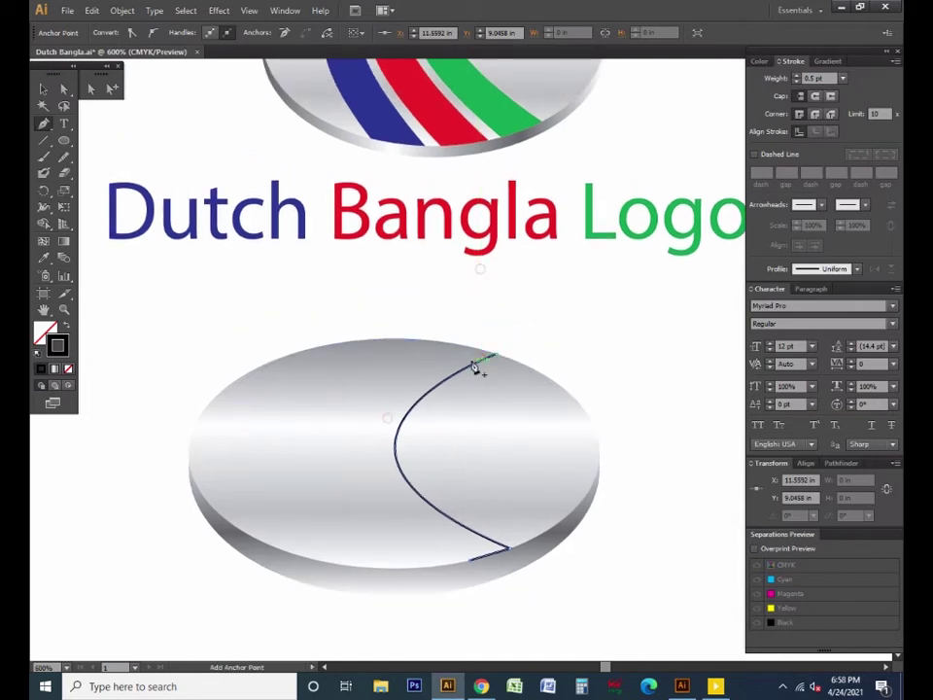
pyautogui.moveTo(469, 356); pyautogui.dragTo(477, 354)
pyautogui.moveTo(478, 352)
pyautogui.mouseDown()
pyautogui.moveTo(714, 261)
pyautogui.moveTo(719, 242)
pyautogui.mouseUp()
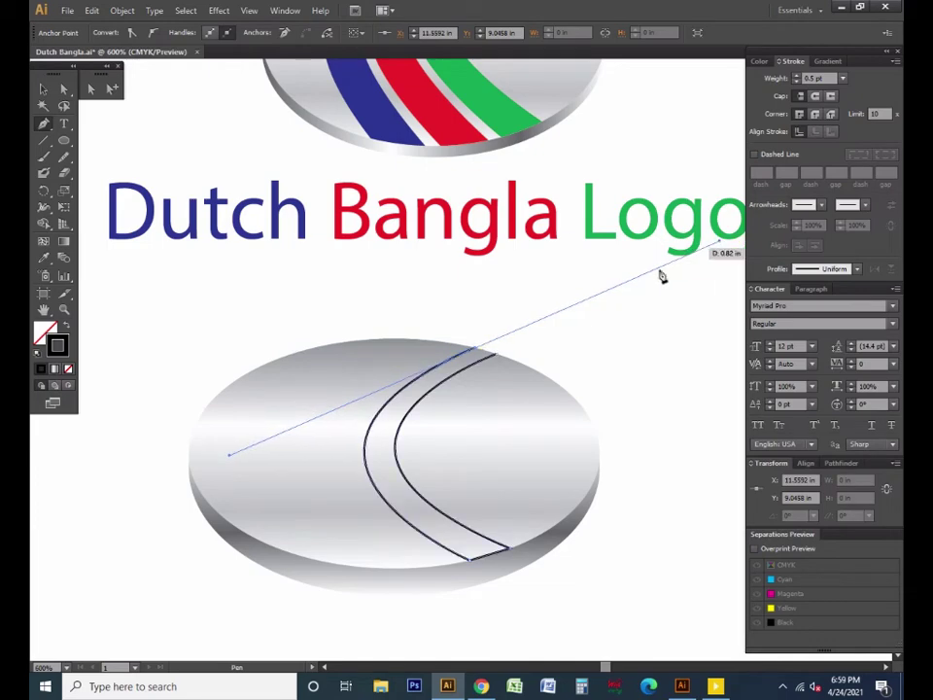
# Join the two curves' top ends with Ctrl+J into a closed crescent stripe outline
pyautogui.keyDown('ctrl'); pyautogui.click(492, 365); pyautogui.keyUp('ctrl')
pyautogui.keyDown('ctrl'); pyautogui.click(439, 361); pyautogui.keyUp('ctrl')
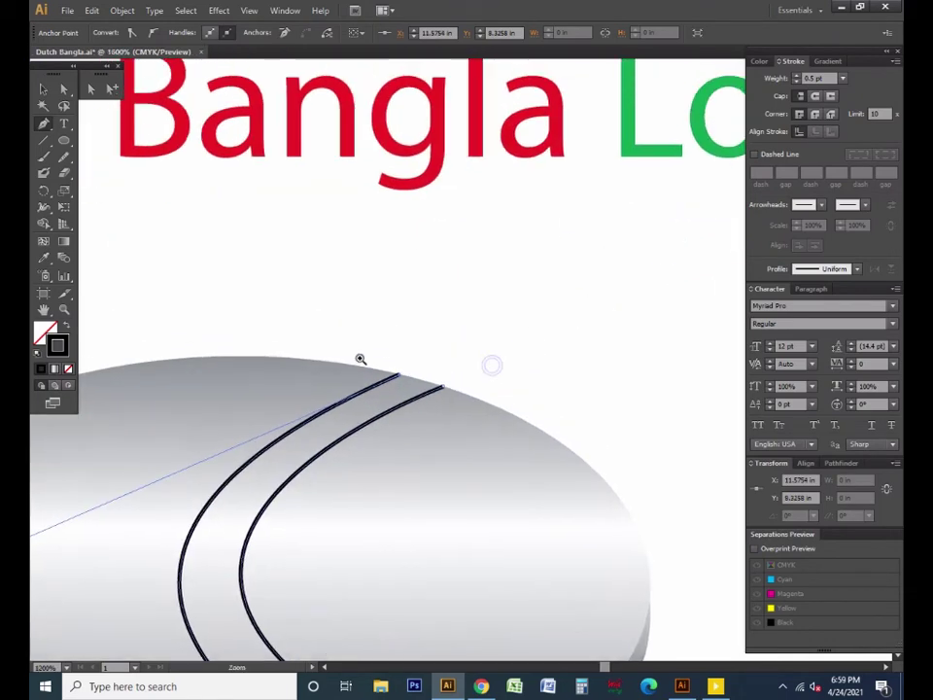
pyautogui.keyDown('ctrl'); pyautogui.click(361, 359); pyautogui.keyUp('ctrl')
pyautogui.keyDown('ctrl'); pyautogui.click(516, 446); pyautogui.keyUp('ctrl')
pyautogui.moveTo(416, 434); pyautogui.dragTo(285, 498)
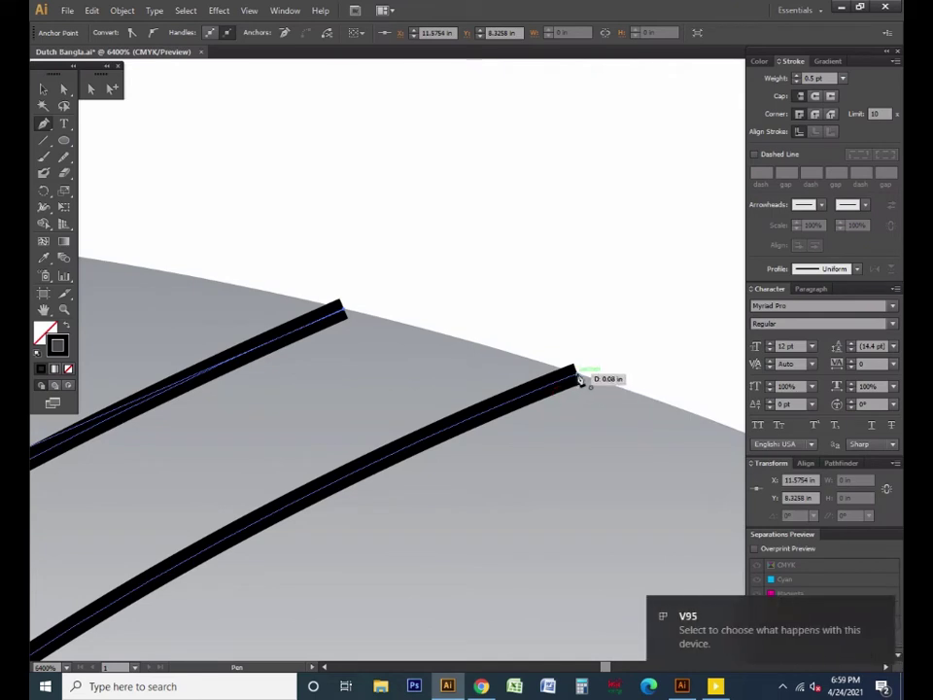
pyautogui.click(574, 375)
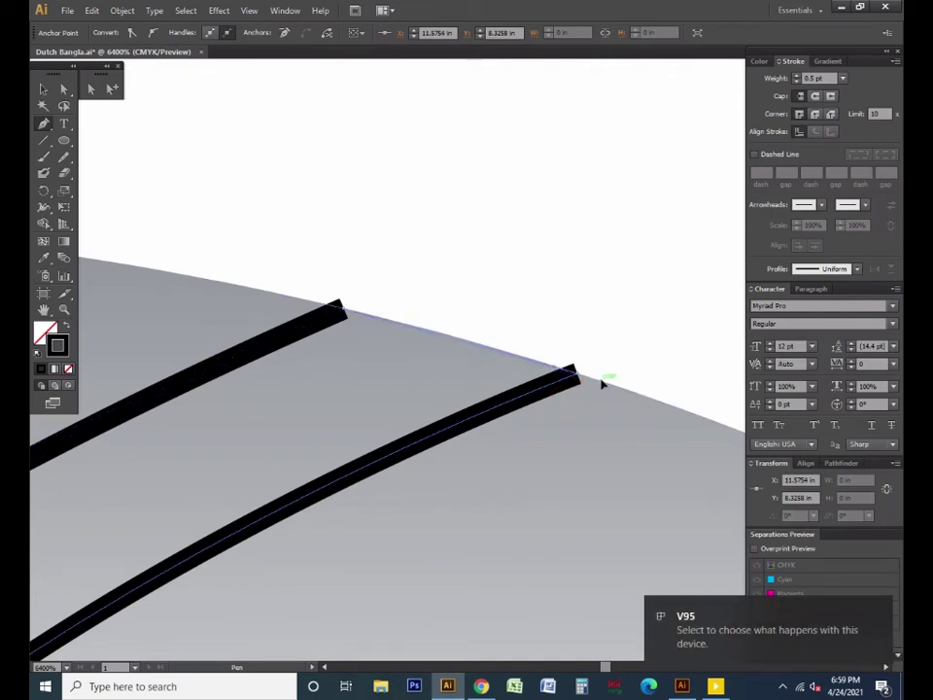
pyautogui.hotkey('ctrl', 'j')
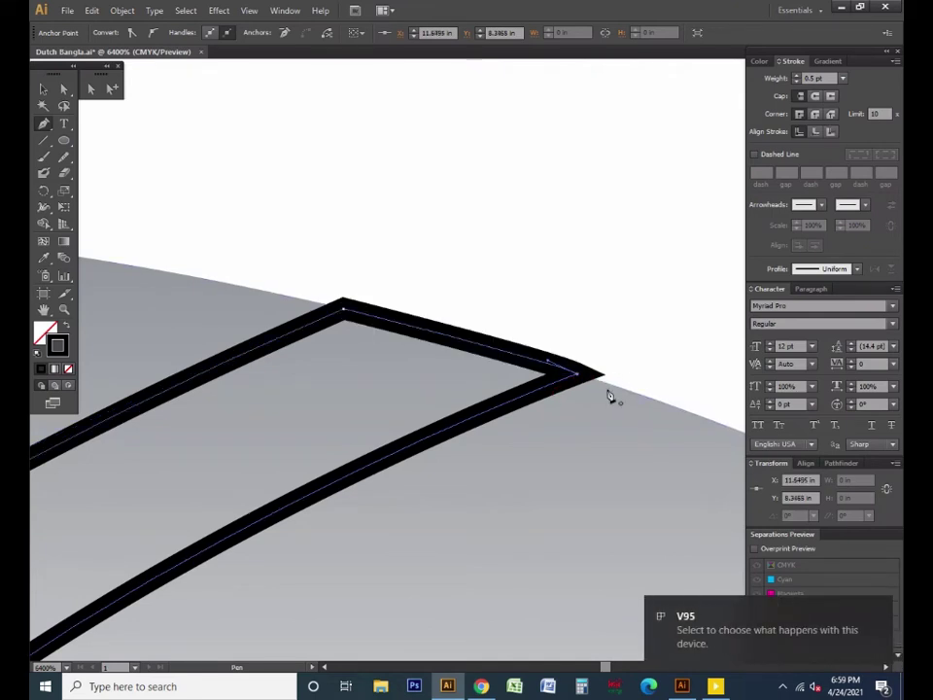
pyautogui.keyDown('alt'); pyautogui.click(473, 463); pyautogui.keyUp('alt')
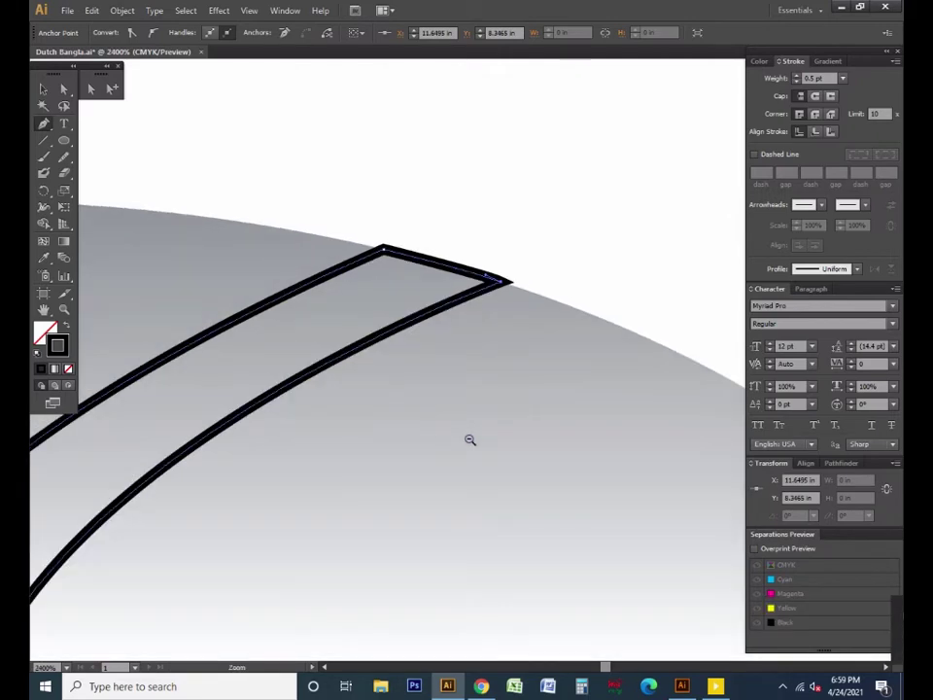
pyautogui.keyDown('alt'); pyautogui.click(468, 439); pyautogui.keyUp('alt')
pyautogui.keyDown('alt'); pyautogui.click(468, 439); pyautogui.keyUp('alt')
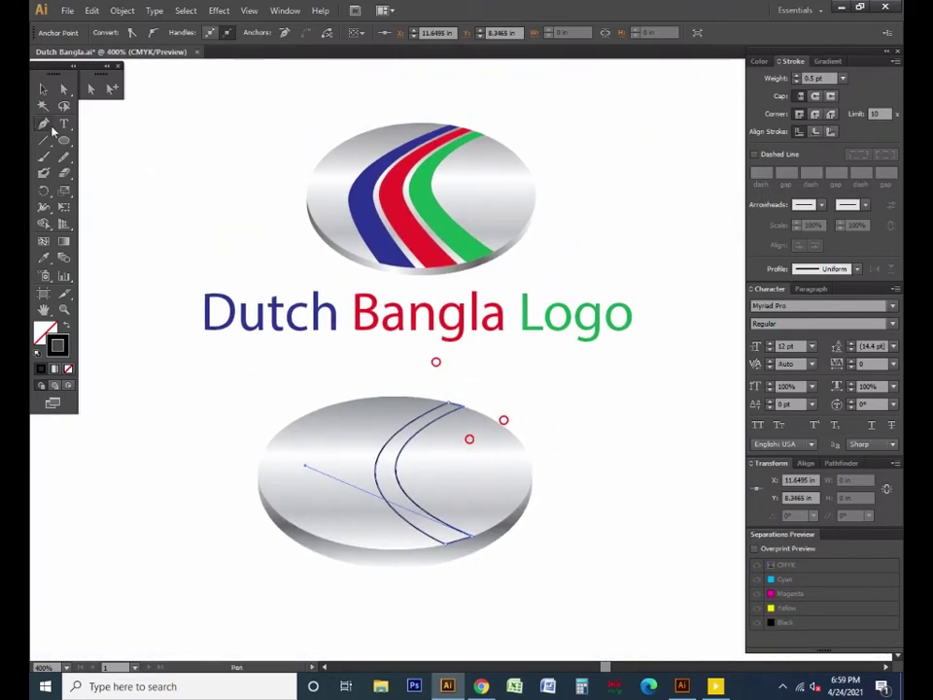
pyautogui.keyDown('ctrl'); pyautogui.click(137, 133); pyautogui.keyUp('ctrl')
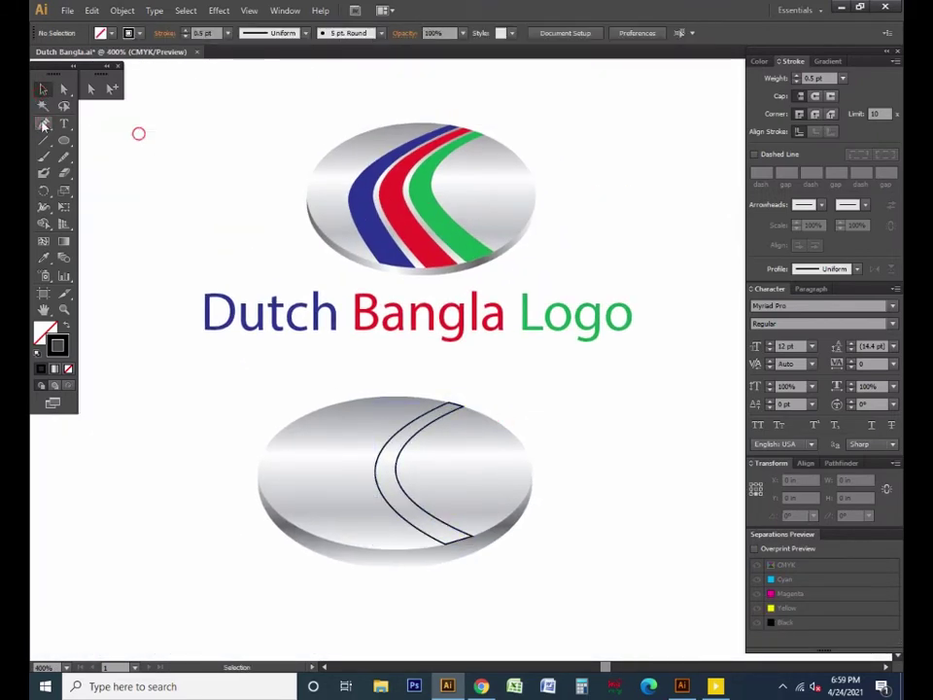
# Start a new curve beside the first stripe's top, bending down to the ellipse's bottom edge
pyautogui.keyDown('ctrl'); pyautogui.click(383, 441); pyautogui.keyUp('ctrl')
pyautogui.moveTo(473, 465); pyautogui.dragTo(397, 513)
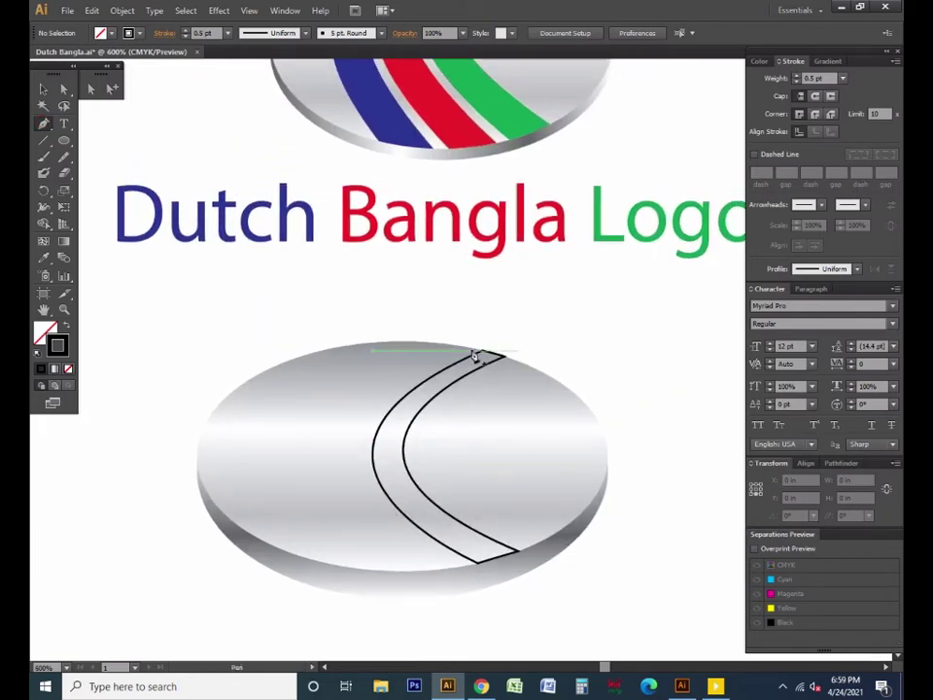
pyautogui.keyDown('alt'); pyautogui.click(484, 332); pyautogui.keyUp('alt')
pyautogui.moveTo(480, 334); pyautogui.dragTo(485, 381)
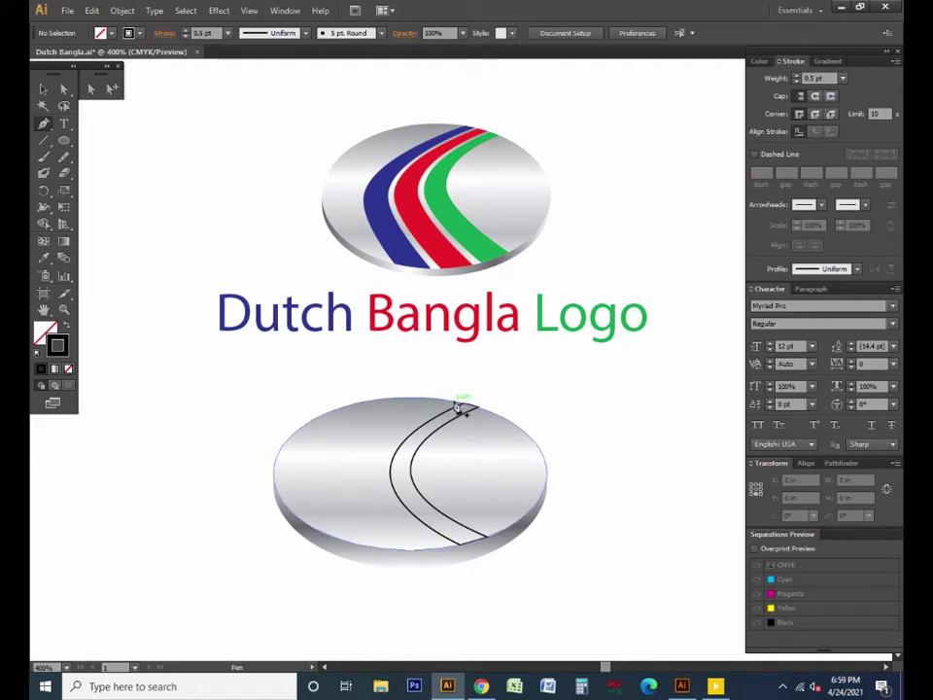
pyautogui.moveTo(457, 407); pyautogui.dragTo(395, 460)
pyautogui.click(472, 541)
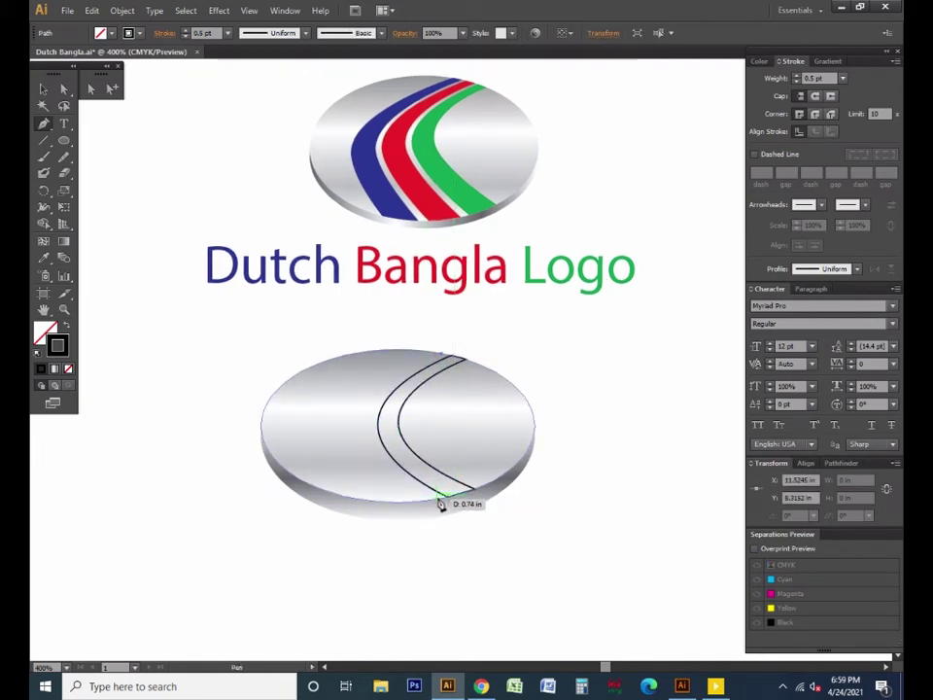
pyautogui.moveTo(436, 503)
pyautogui.mouseDown()
pyautogui.moveTo(618, 575)
pyautogui.moveTo(621, 591)
pyautogui.moveTo(596, 572)
pyautogui.moveTo(594, 581)
pyautogui.mouseUp()
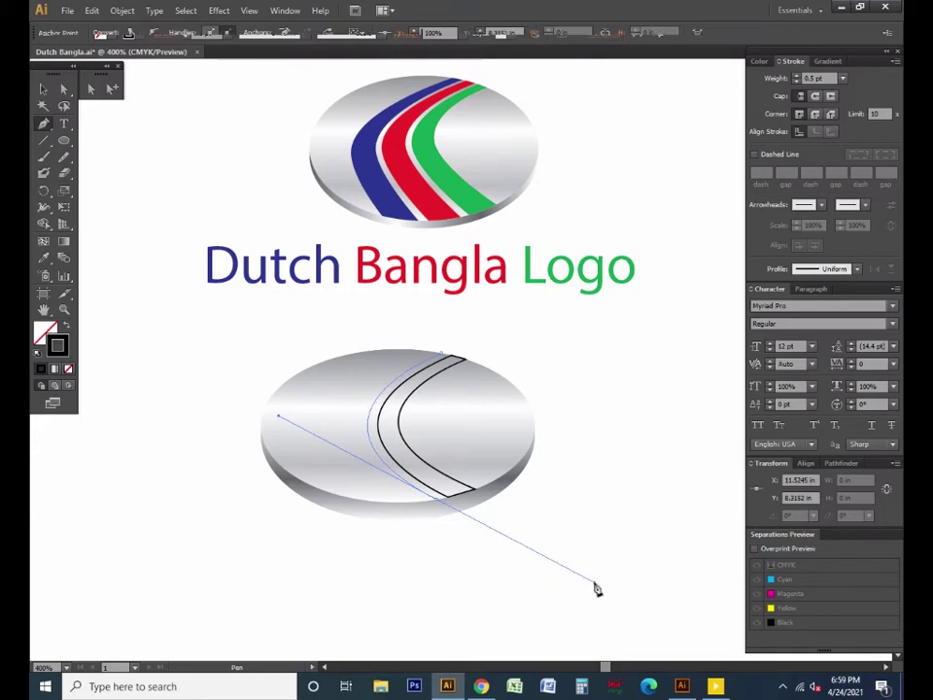
# Place the new curve's end anchor precisely at the ellipse's lower edge
pyautogui.keyDown('ctrl'); pyautogui.click(418, 476); pyautogui.keyUp('ctrl')
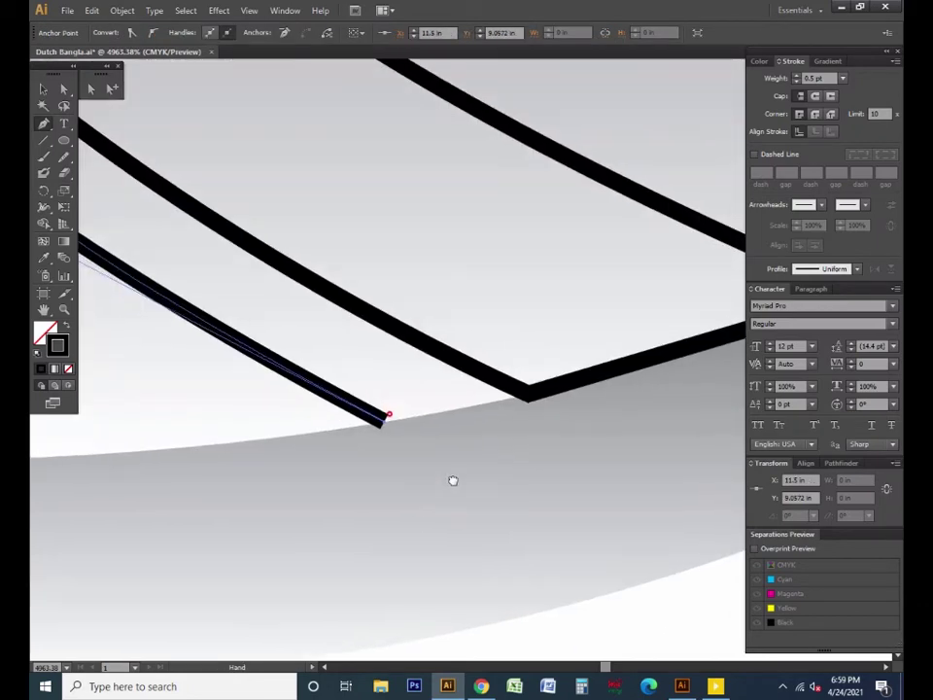
pyautogui.keyDown('ctrl'); pyautogui.click(377, 433); pyautogui.keyUp('ctrl')
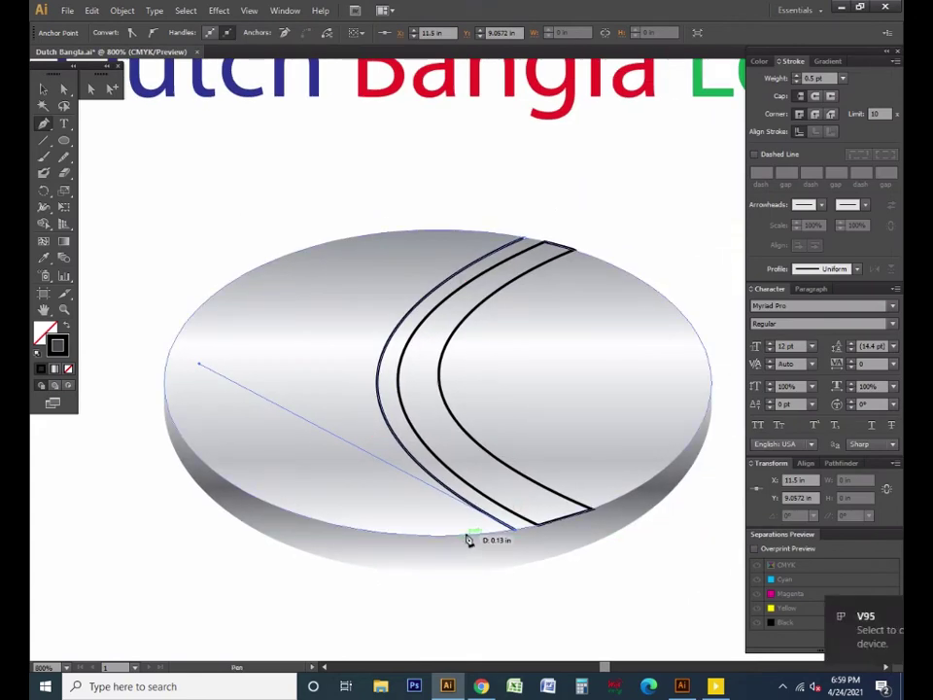
pyautogui.click(467, 540)
pyautogui.hotkey('ctrl', '-')
pyautogui.moveTo(438, 502); pyautogui.dragTo(501, 545)
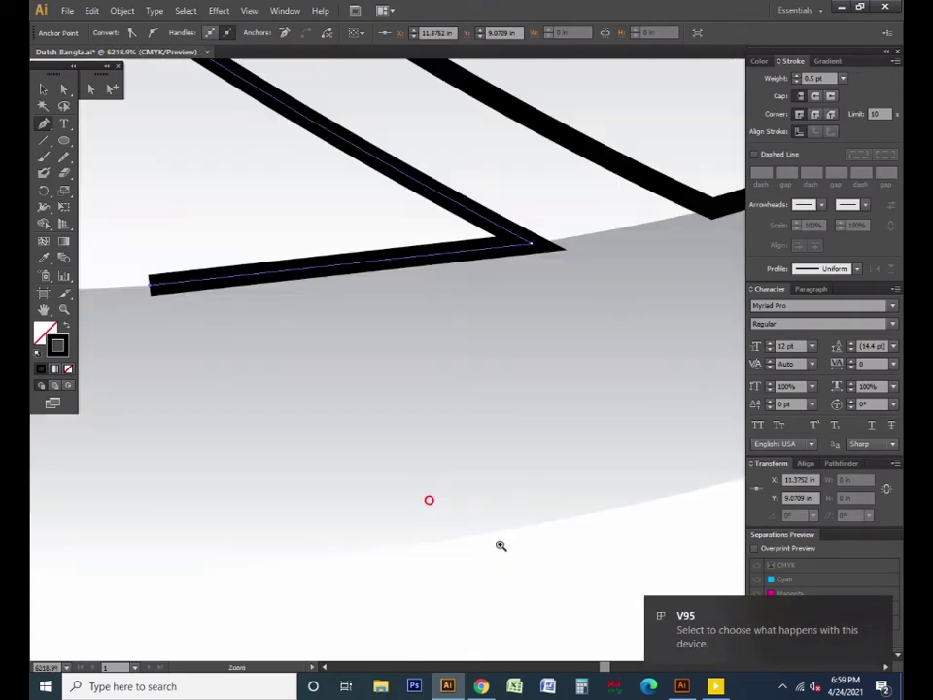
pyautogui.keyDown('ctrl'); pyautogui.keyDown('alt'); pyautogui.click(450, 324); pyautogui.keyUp('alt'); pyautogui.keyUp('ctrl')
pyautogui.keyDown('ctrl'); pyautogui.keyDown('alt'); pyautogui.click(450, 323); pyautogui.keyUp('alt'); pyautogui.keyUp('ctrl')
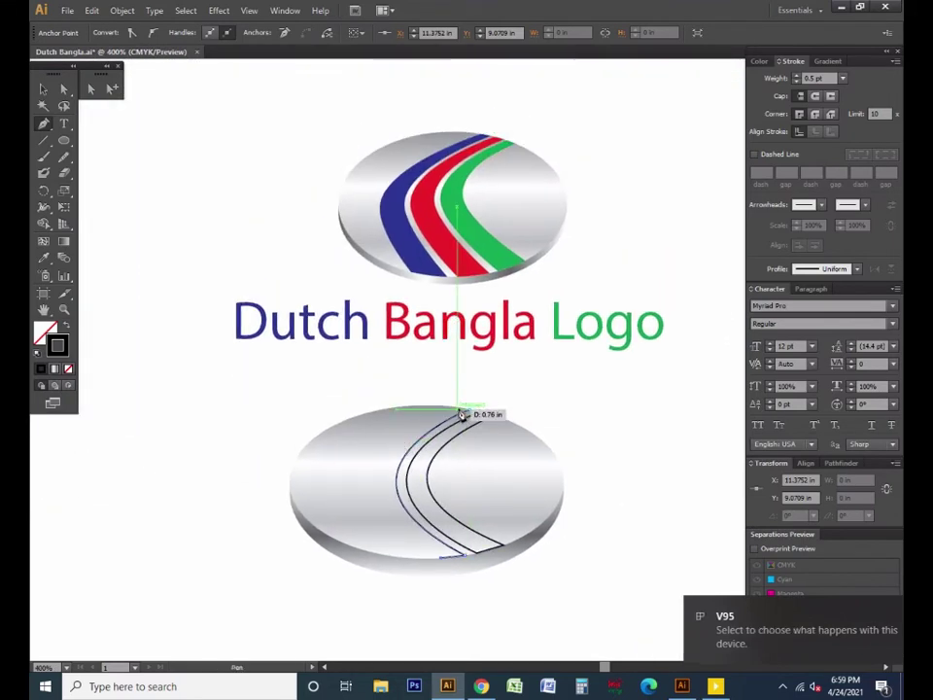
# Bend the second line back up with a curved anchor at the ellipse's top edge
pyautogui.moveTo(462, 413); pyautogui.dragTo(618, 345)
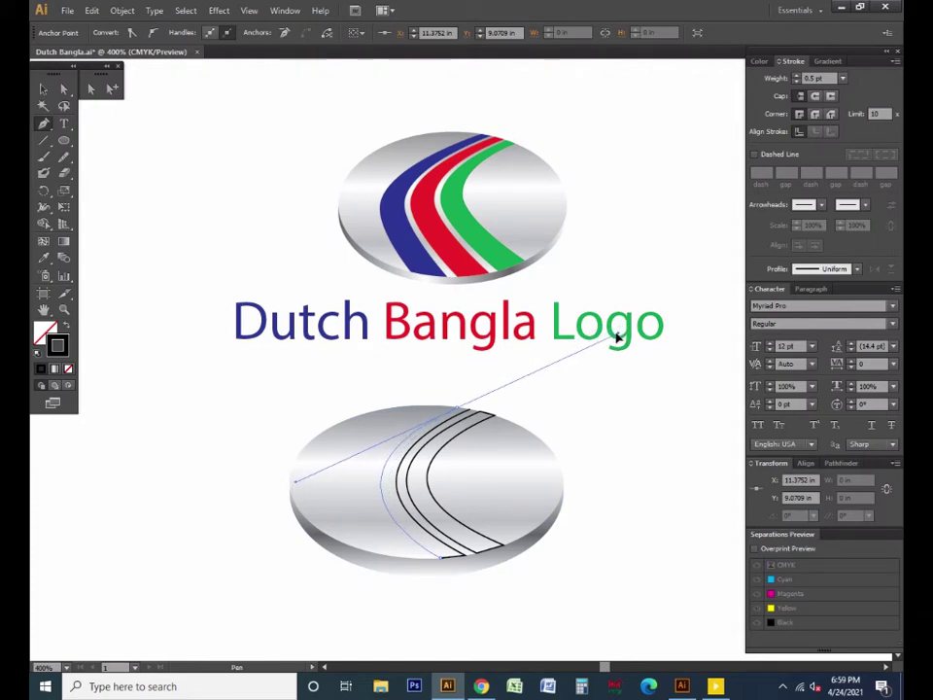
pyautogui.moveTo(620, 341); pyautogui.dragTo(616, 331)
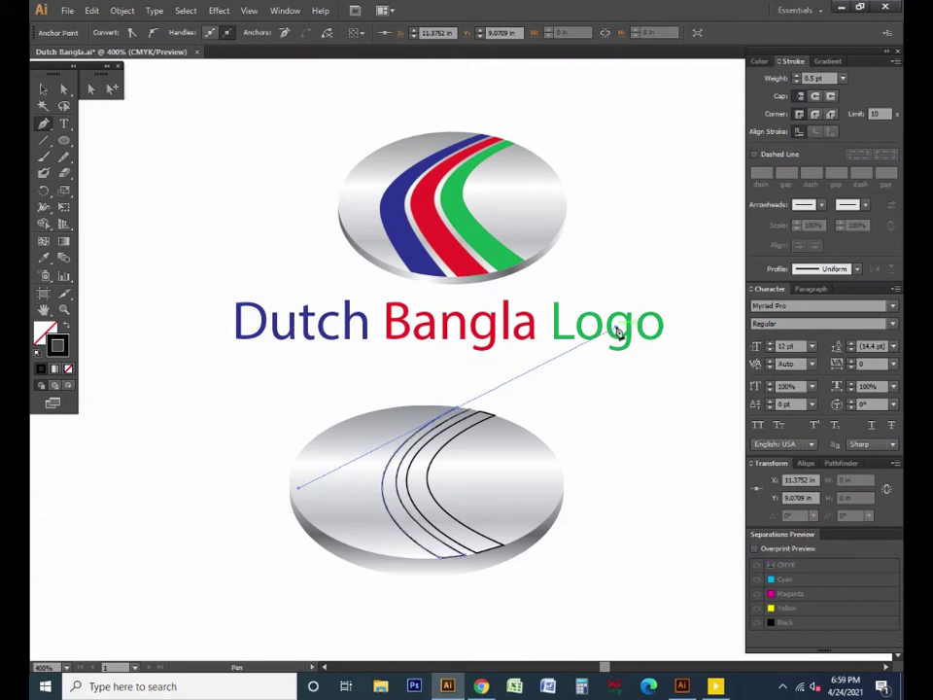
pyautogui.keyDown('alt'); pyautogui.scroll(1, 466, 416); pyautogui.keyUp('alt')
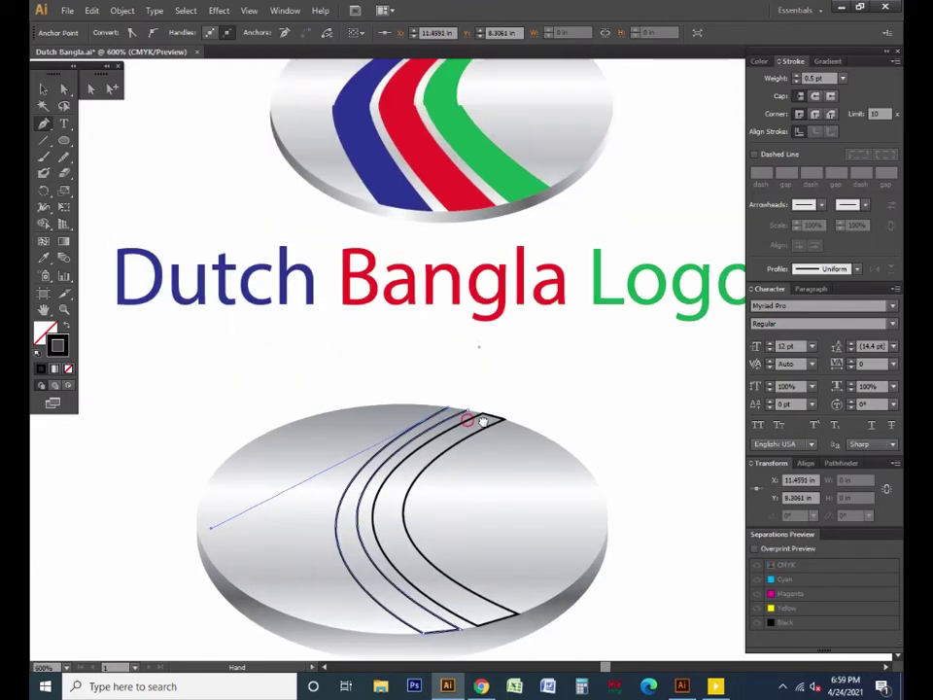
pyautogui.keyDown('alt'); pyautogui.scroll(3, 466, 416); pyautogui.keyUp('alt')
pyautogui.keyDown('alt'); pyautogui.scroll(1, 469, 389); pyautogui.keyUp('alt')
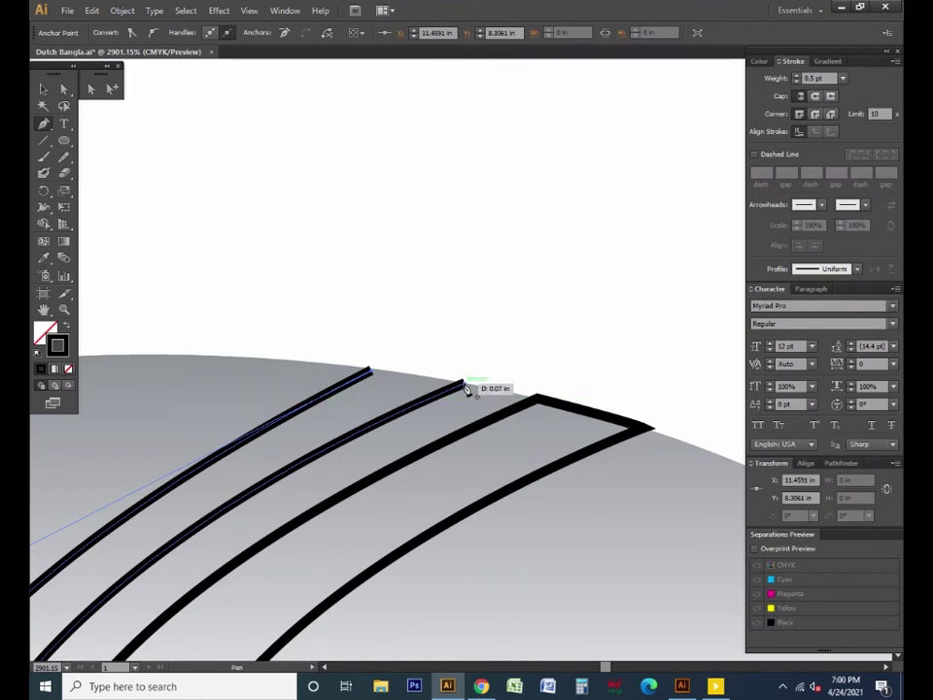
pyautogui.click(465, 386)
# Close the second stripe outline at its top starting point
pyautogui.keyDown('alt'); pyautogui.scroll(-2, 477, 456); pyautogui.keyUp('alt')
pyautogui.keyDown('alt'); pyautogui.scroll(-3, 470, 452); pyautogui.keyUp('alt')
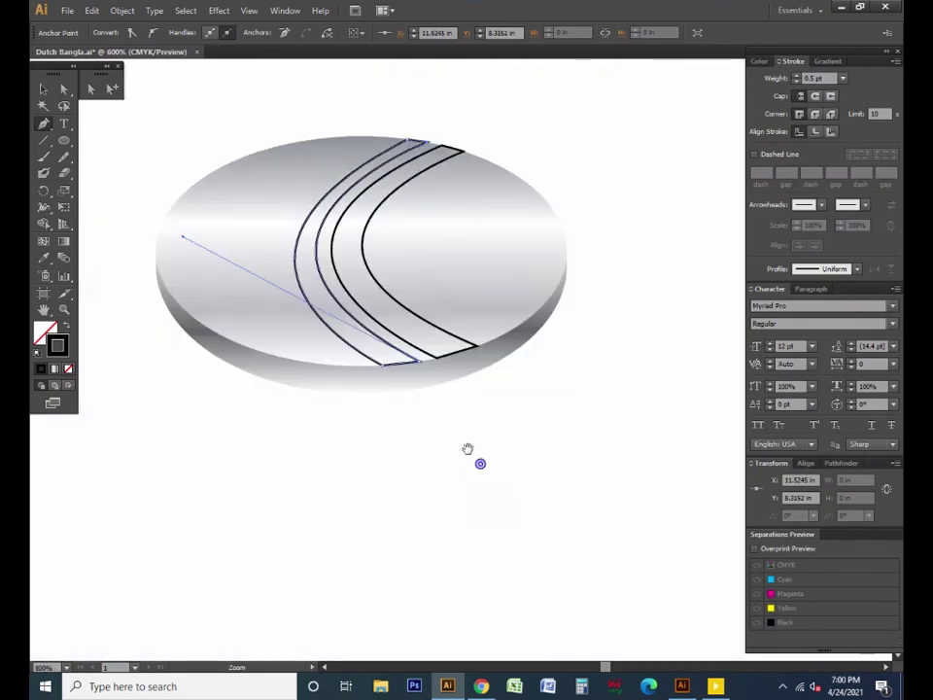
pyautogui.moveTo(468, 449); pyautogui.dragTo(538, 604)
pyautogui.moveTo(439, 387); pyautogui.dragTo(409, 409)
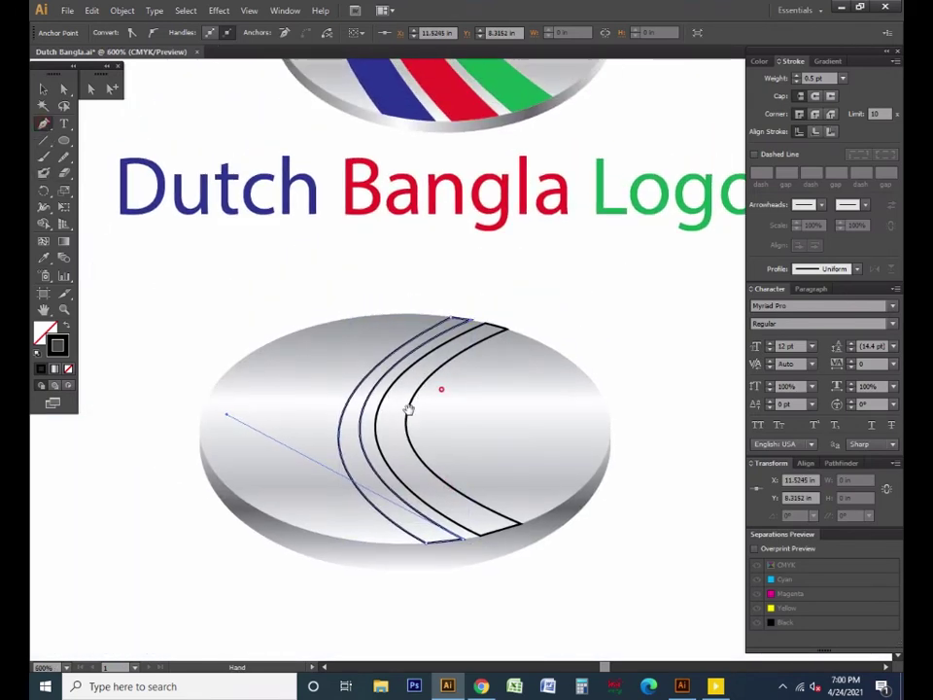
pyautogui.scroll(1, 486, 402)
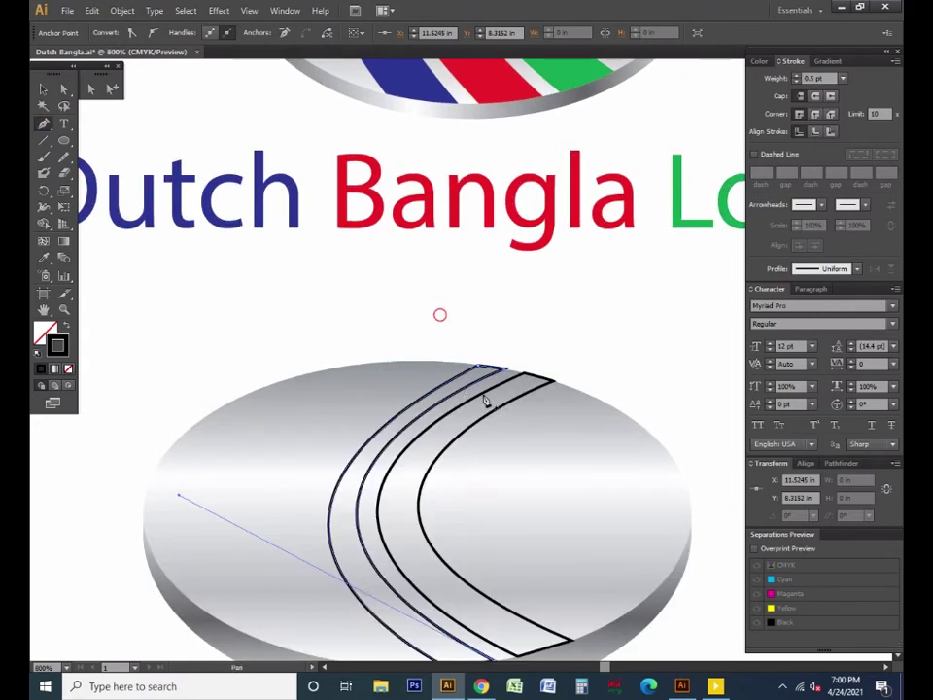
pyautogui.click(467, 369)
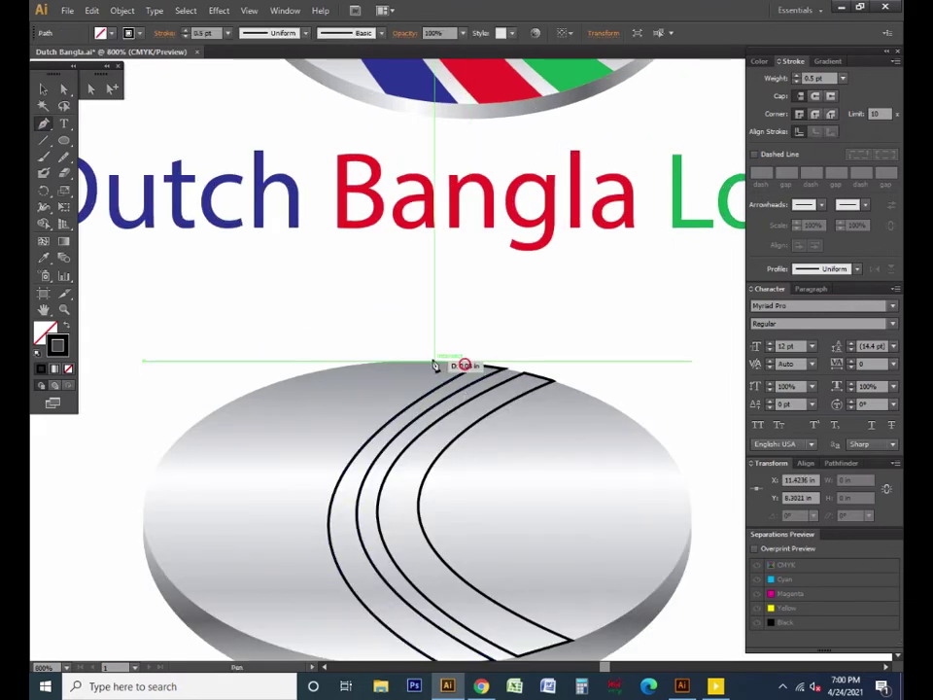
pyautogui.moveTo(437, 477); pyautogui.dragTo(396, 388)
pyautogui.scroll(-1, 389, 467)
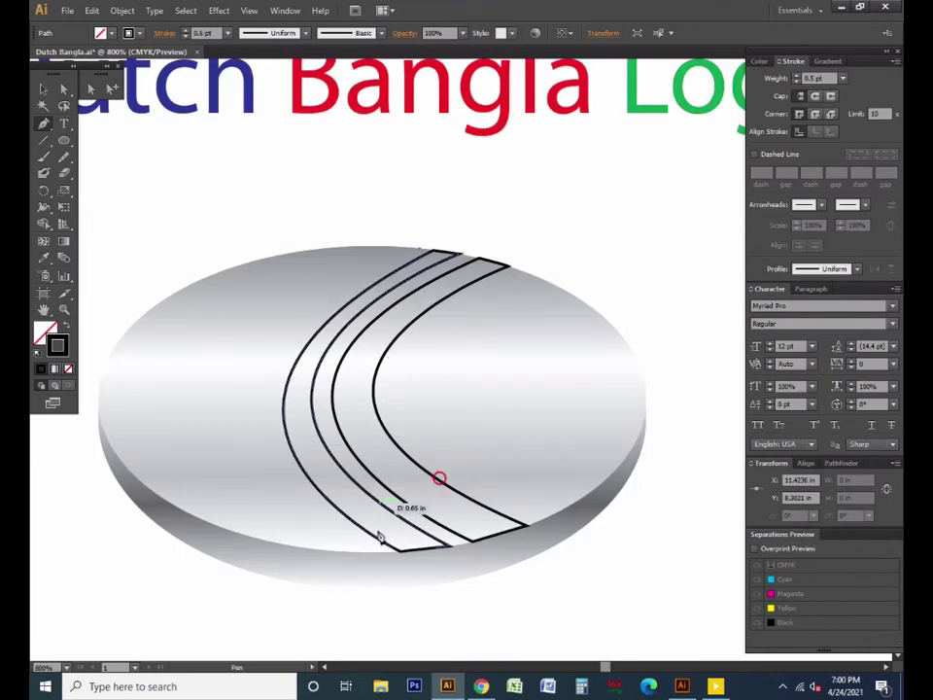
pyautogui.scroll(-1, 406, 509)
pyautogui.moveTo(414, 472); pyautogui.dragTo(362, 460)
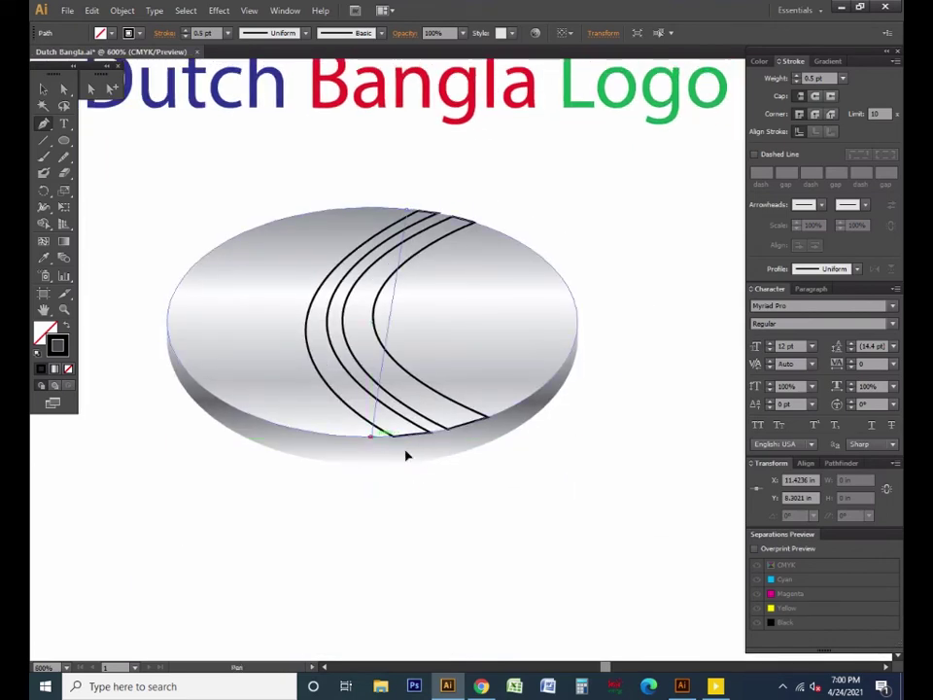
# Draw a third curve, left of the others, down to the ellipse's bottom edge
pyautogui.moveTo(371, 439); pyautogui.dragTo(581, 568)
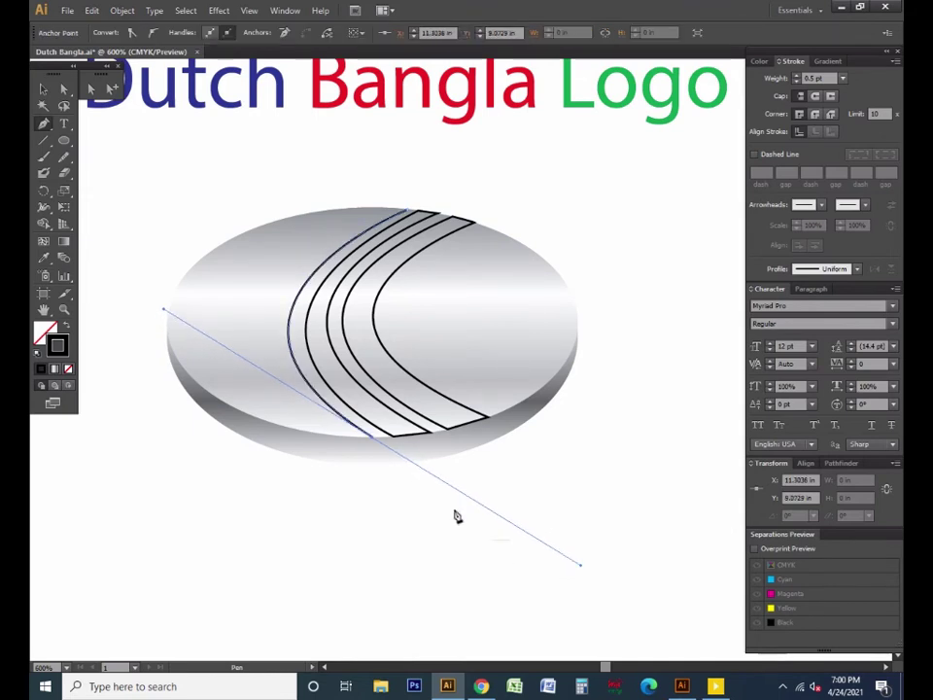
pyautogui.click(373, 439)
pyautogui.moveTo(339, 437); pyautogui.dragTo(397, 498)
pyautogui.scroll(3, 366, 377)
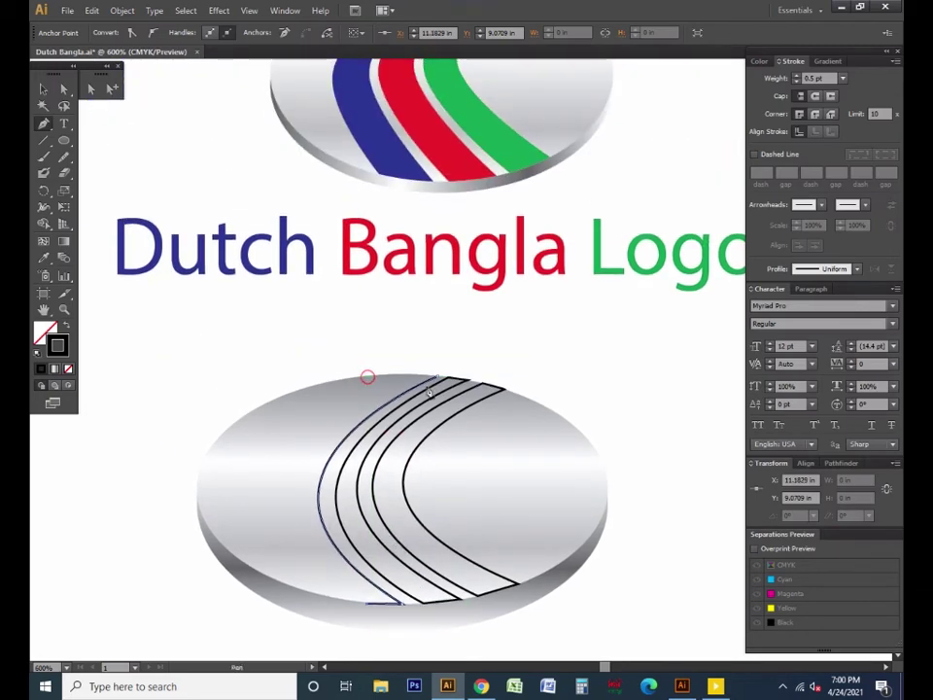
pyautogui.scroll(-1, 429, 377)
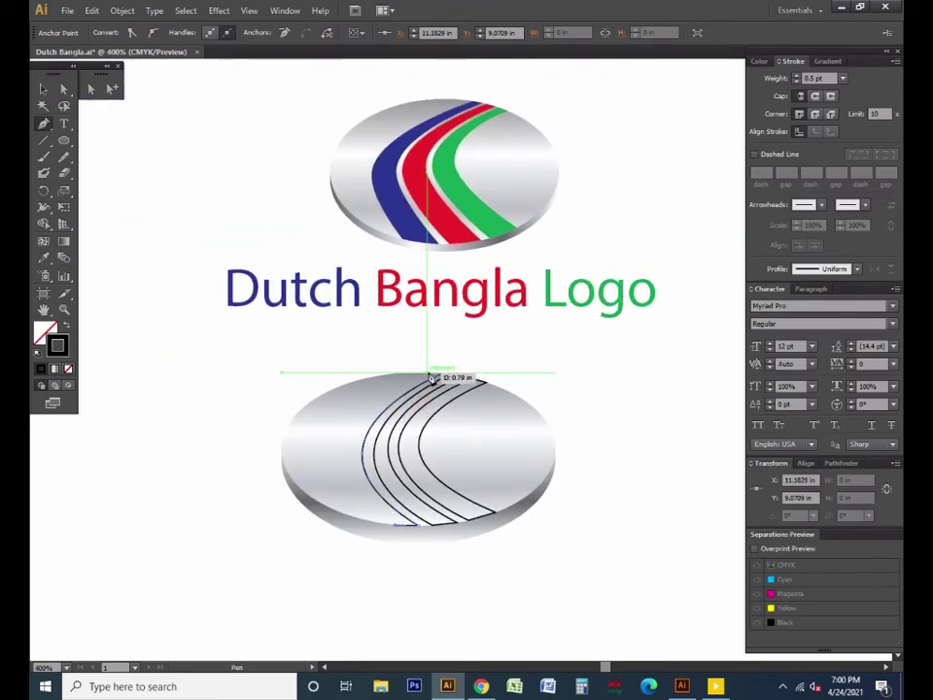
# Curve the third path back up and close it with a sharp top corner
pyautogui.moveTo(429, 374); pyautogui.dragTo(594, 293)
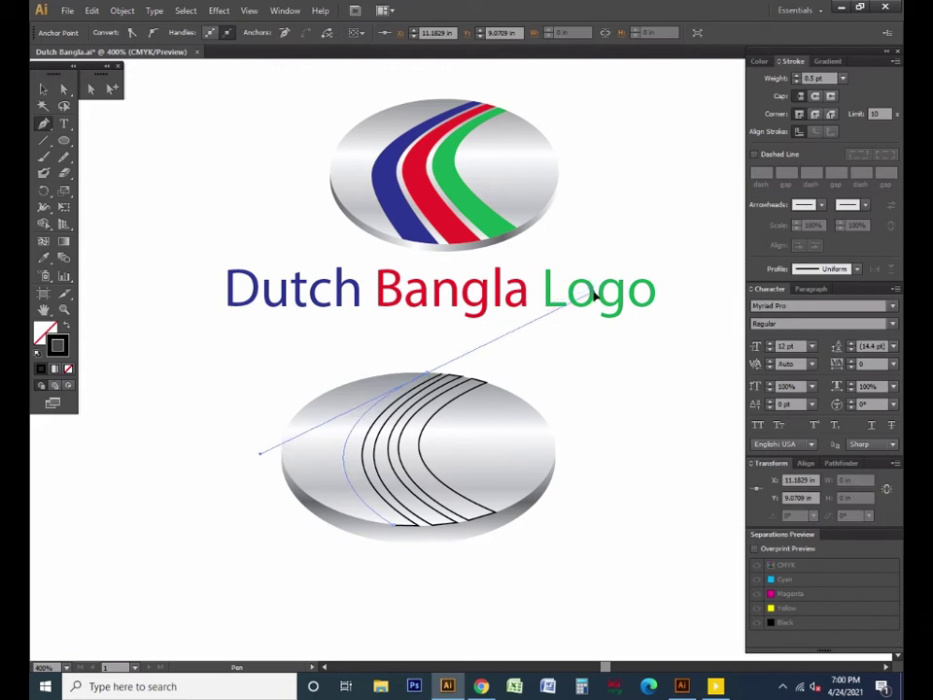
pyautogui.moveTo(400, 352); pyautogui.dragTo(467, 386)
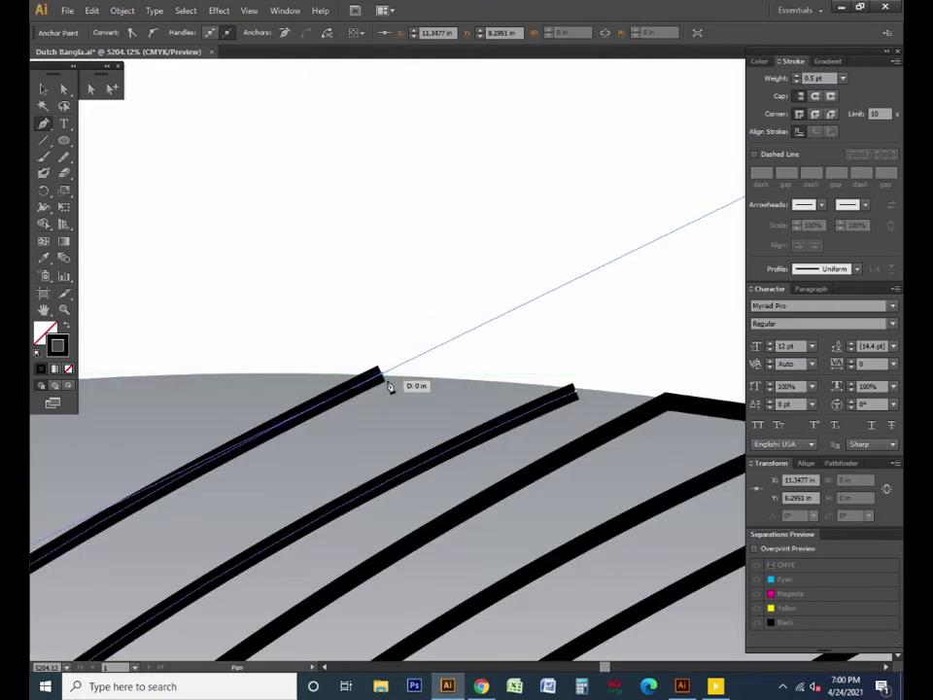
pyautogui.click(381, 376)
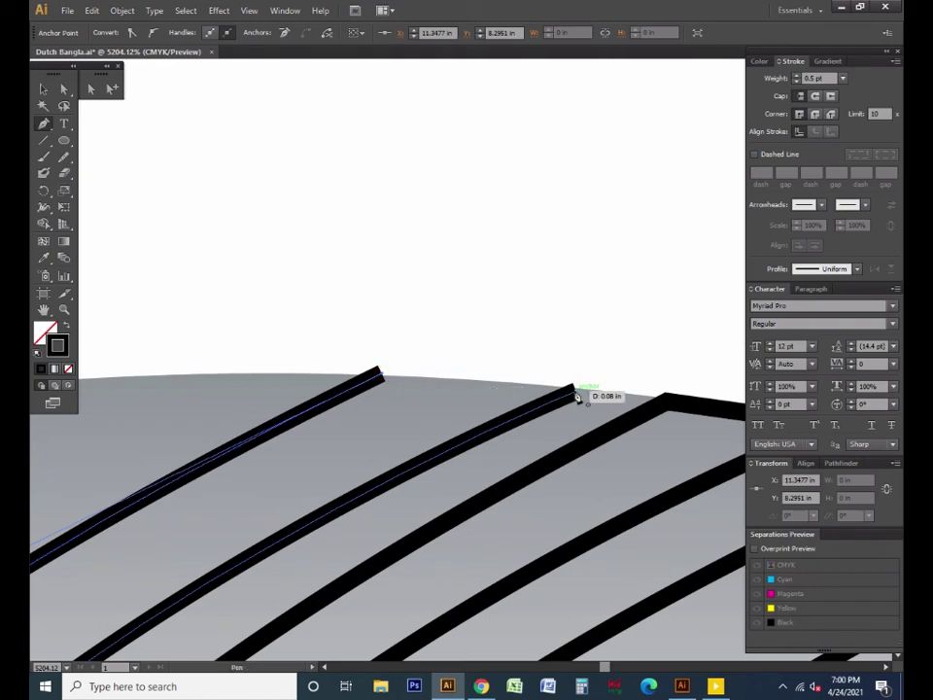
pyautogui.scroll(-3, 532, 433)
pyautogui.scroll(-3, 491, 430)
pyautogui.scroll(-3, 492, 429)
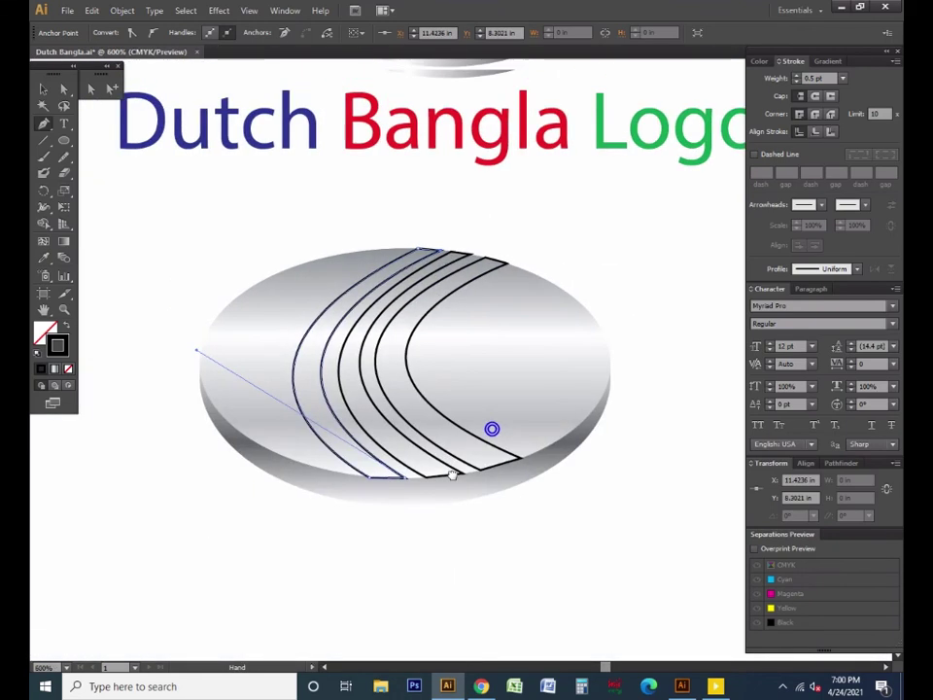
pyautogui.press('v')
pyautogui.click(148, 197)
# Fill the lower logo's innermost stripe outline with the reference logo's green using the Eyedropper
pyautogui.scroll(-1, 475, 379)
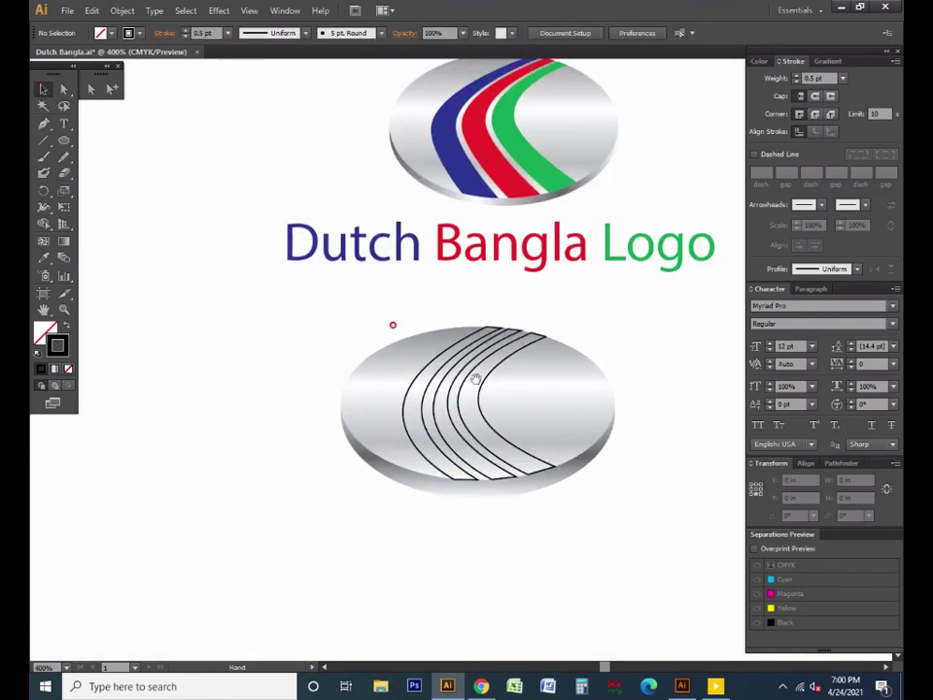
pyautogui.moveTo(475, 379); pyautogui.dragTo(358, 404)
pyautogui.click(365, 408)
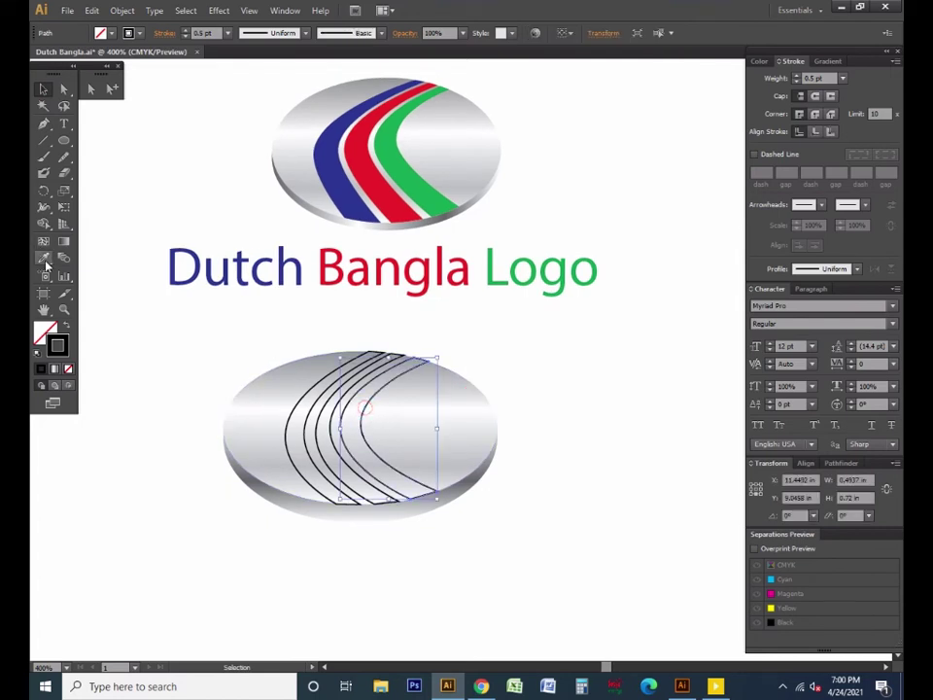
pyautogui.click(44, 259)
pyautogui.click(426, 191)
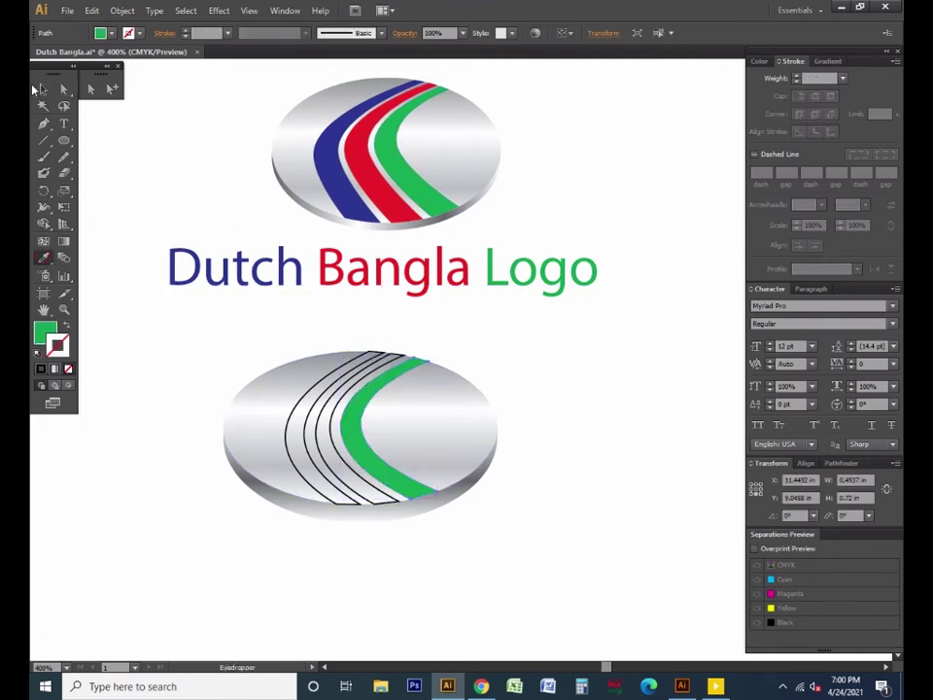
# Fill the middle curve with the reference logo's red stripe colour
pyautogui.click(40, 88)
pyautogui.click(325, 453)
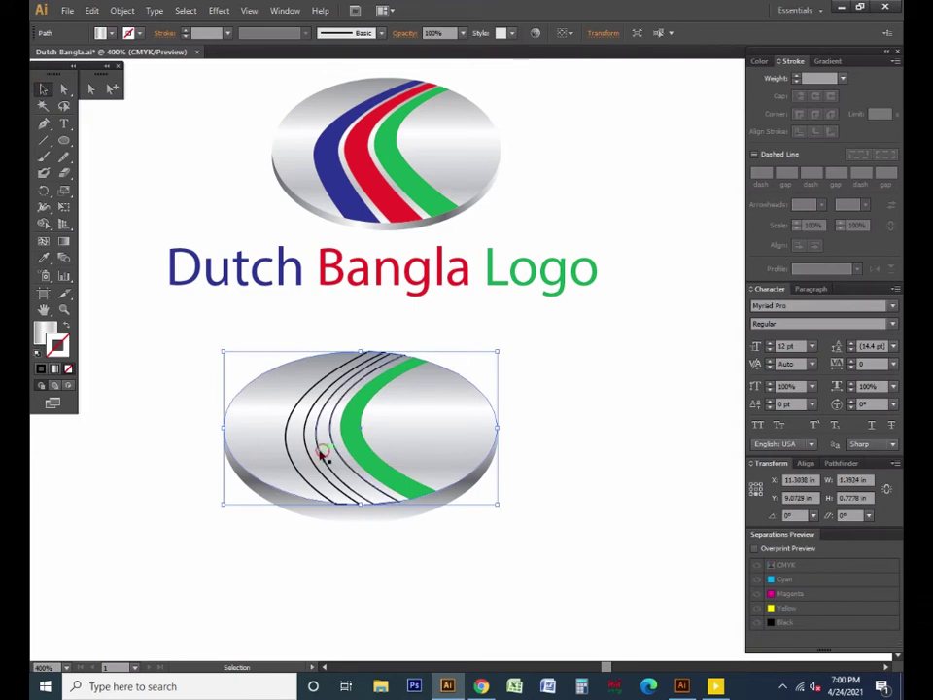
pyautogui.click(322, 453)
pyautogui.click(45, 259)
pyautogui.click(384, 211)
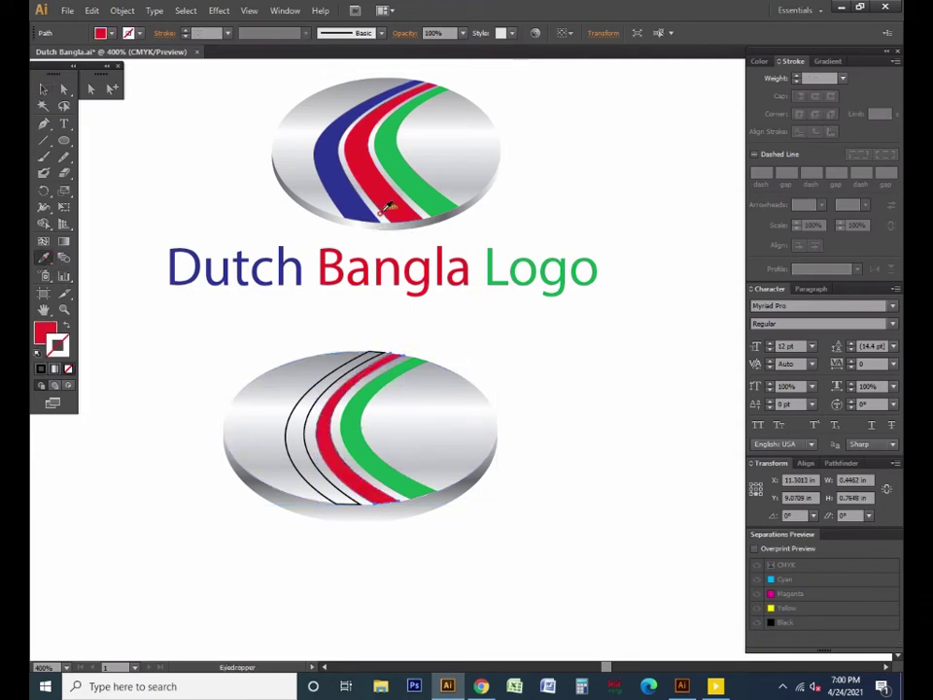
# Fill the outer curve with the reference logo's blue, then deselect the finished stripes
pyautogui.click(43, 88)
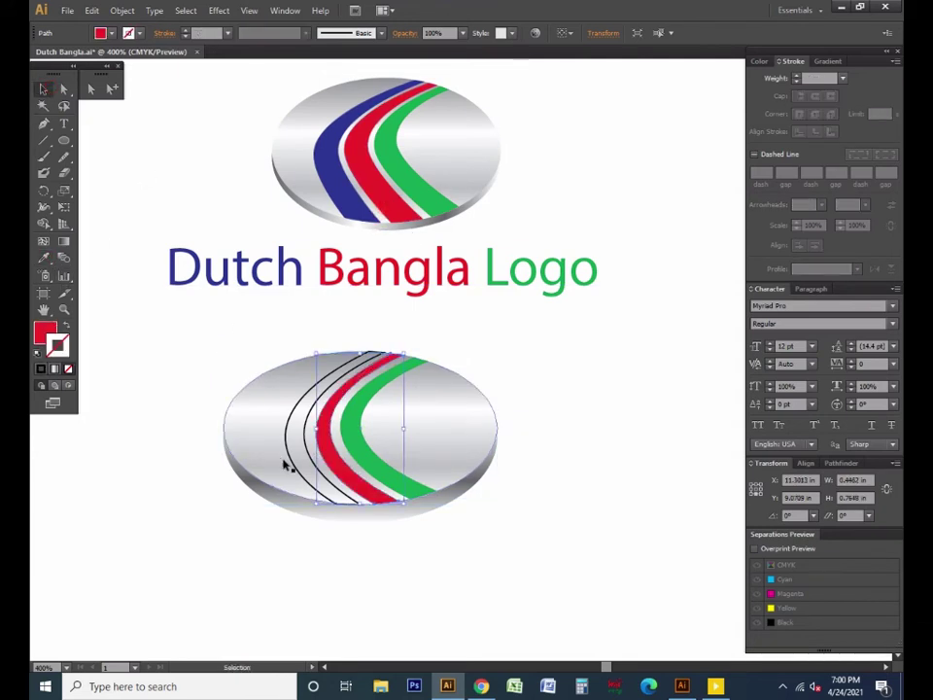
pyautogui.click(285, 453)
pyautogui.click(45, 258)
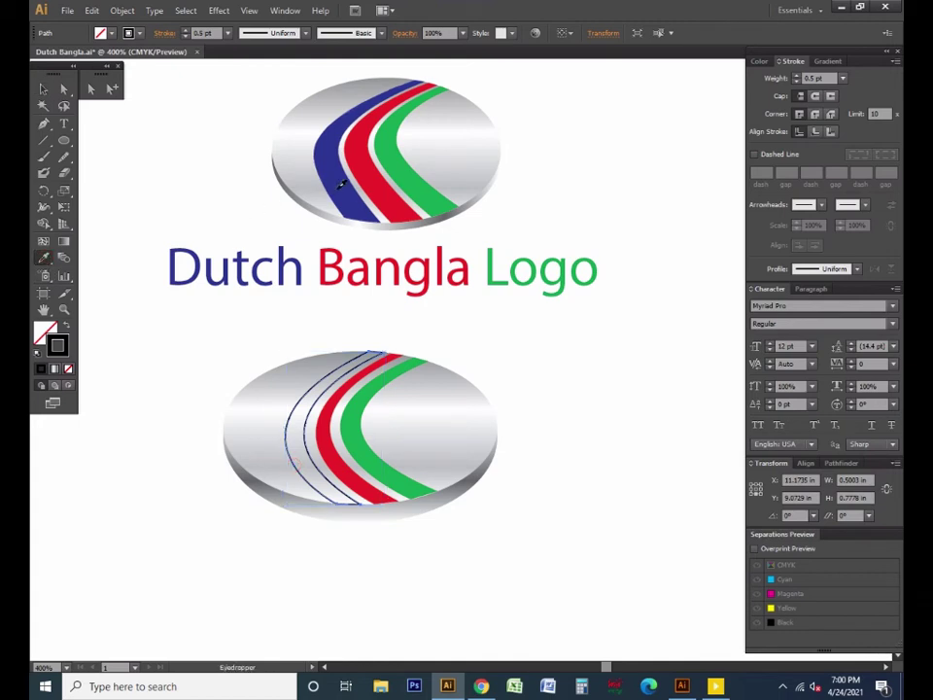
pyautogui.click(340, 185)
pyautogui.click(250, 217)
pyautogui.click(344, 201)
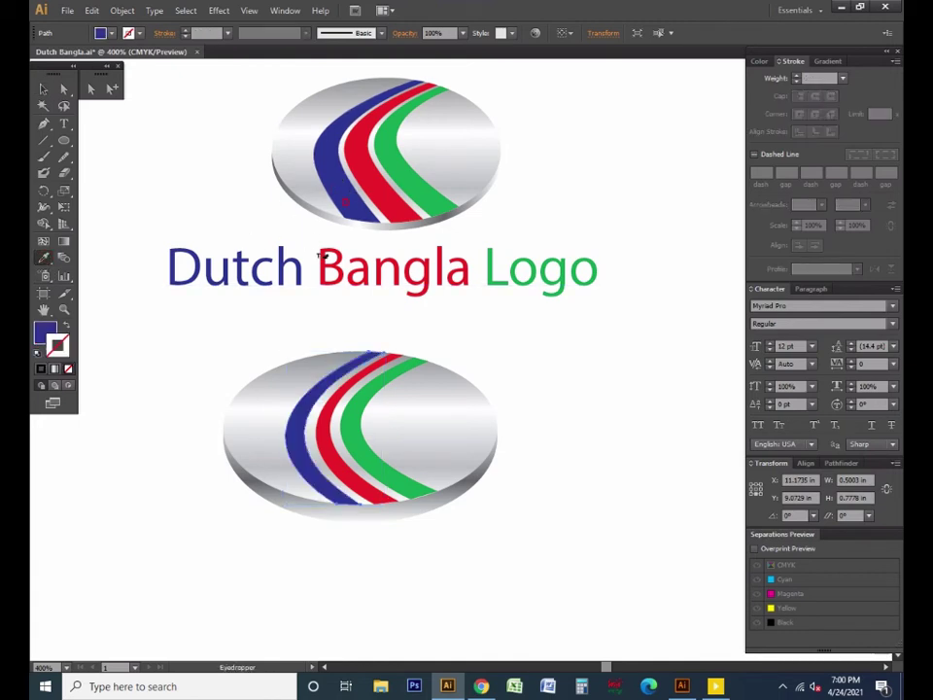
pyautogui.click(42, 89)
pyautogui.click(163, 195)
pyautogui.scroll(-1, 389, 406)
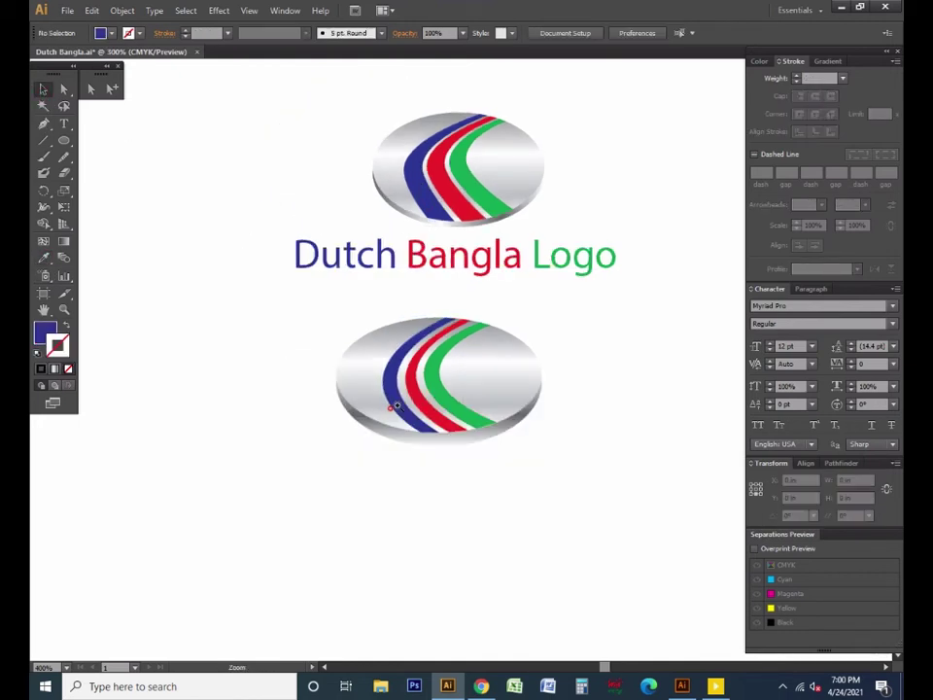
# Zoom in on the green stripe's lower tip and select its bottom anchor with Direct Selection
pyautogui.moveTo(519, 495); pyautogui.dragTo(280, 416)
pyautogui.moveTo(248, 376); pyautogui.dragTo(248, 377)
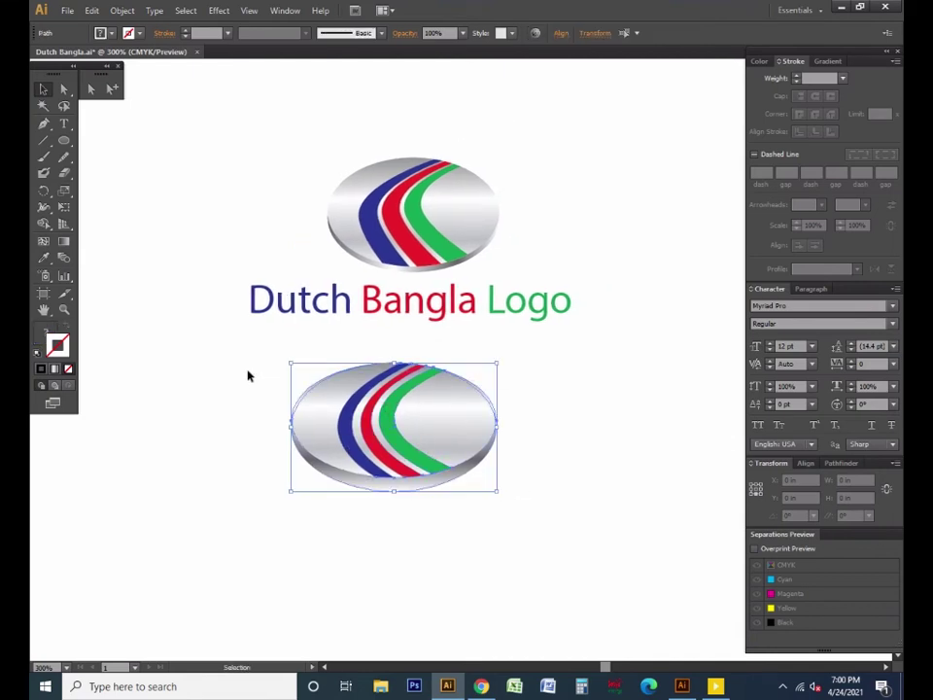
pyautogui.click(524, 544)
pyautogui.press('z')
pyautogui.moveTo(406, 467); pyautogui.dragTo(487, 496)
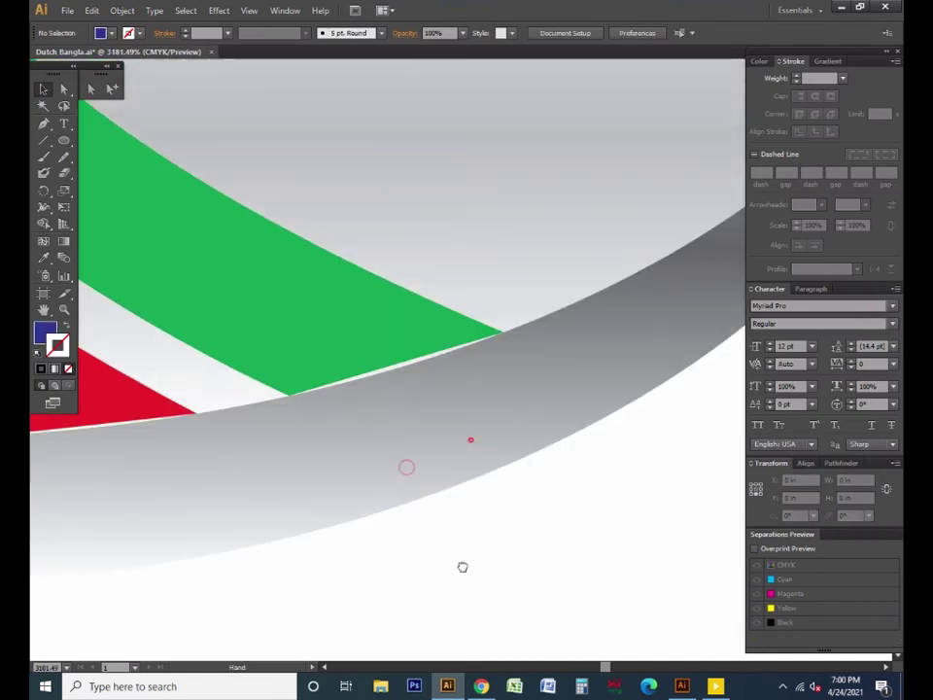
pyautogui.press('v')
pyautogui.click(381, 362)
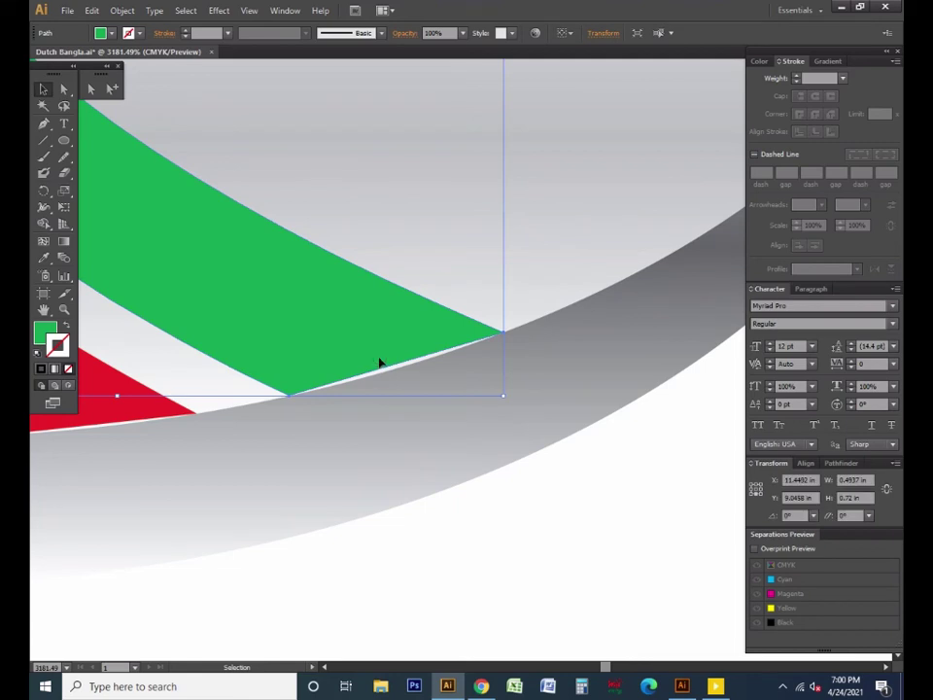
pyautogui.click(92, 89)
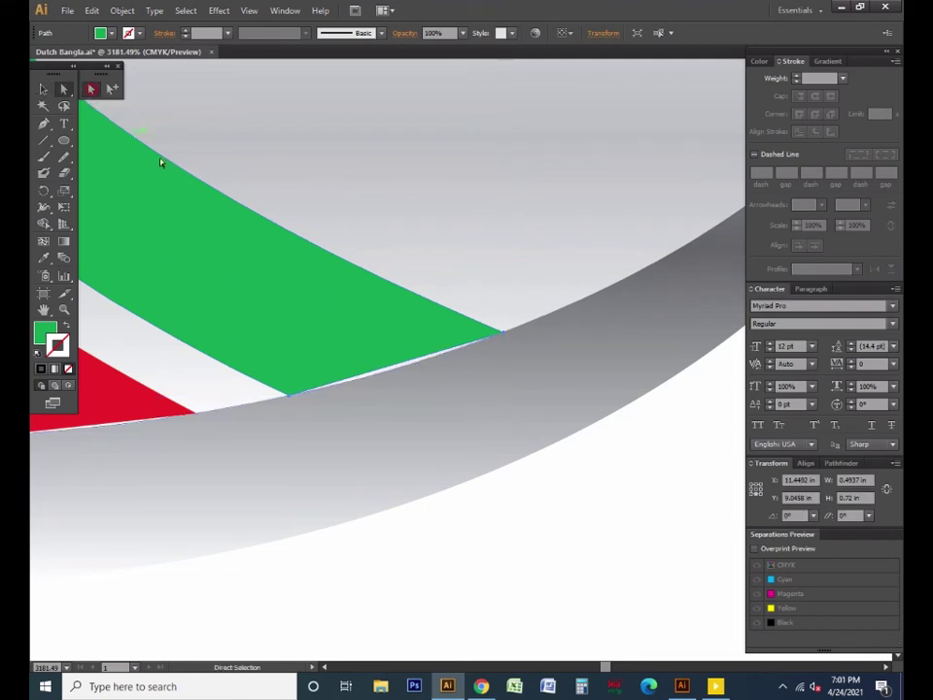
pyautogui.click(292, 398)
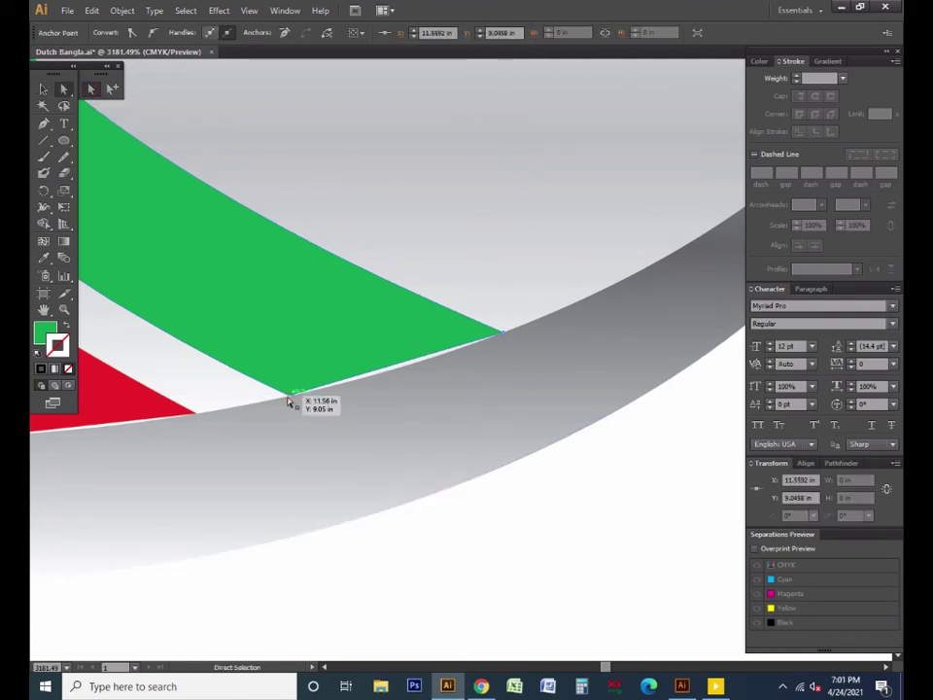
# Adjust the green tip's anchor, undoing an accidental shift of the whole stripe
pyautogui.scroll(2, 549, 389)
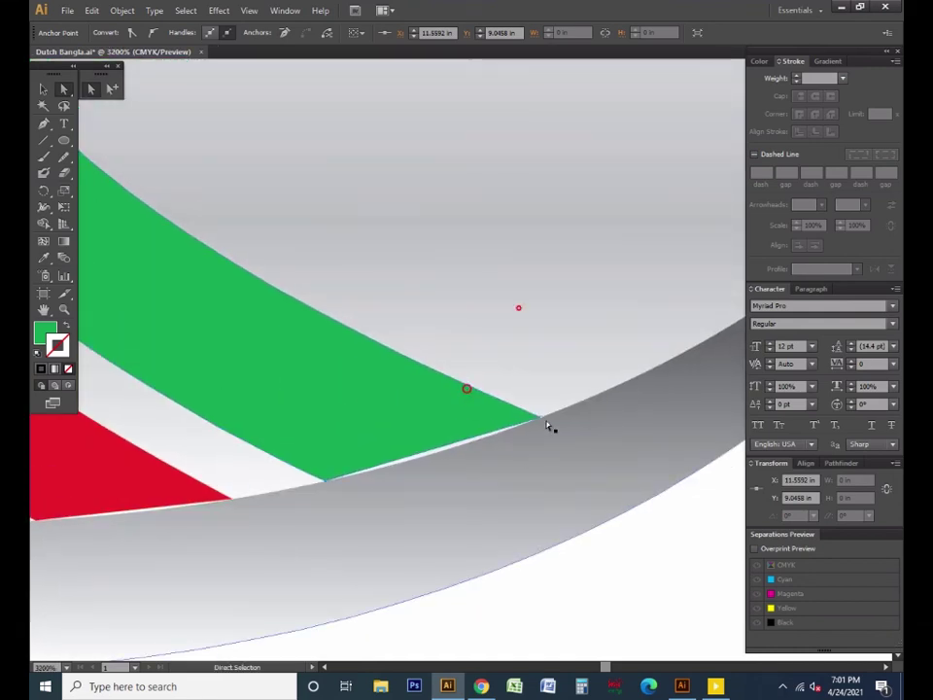
pyautogui.moveTo(541, 418); pyautogui.dragTo(541, 417)
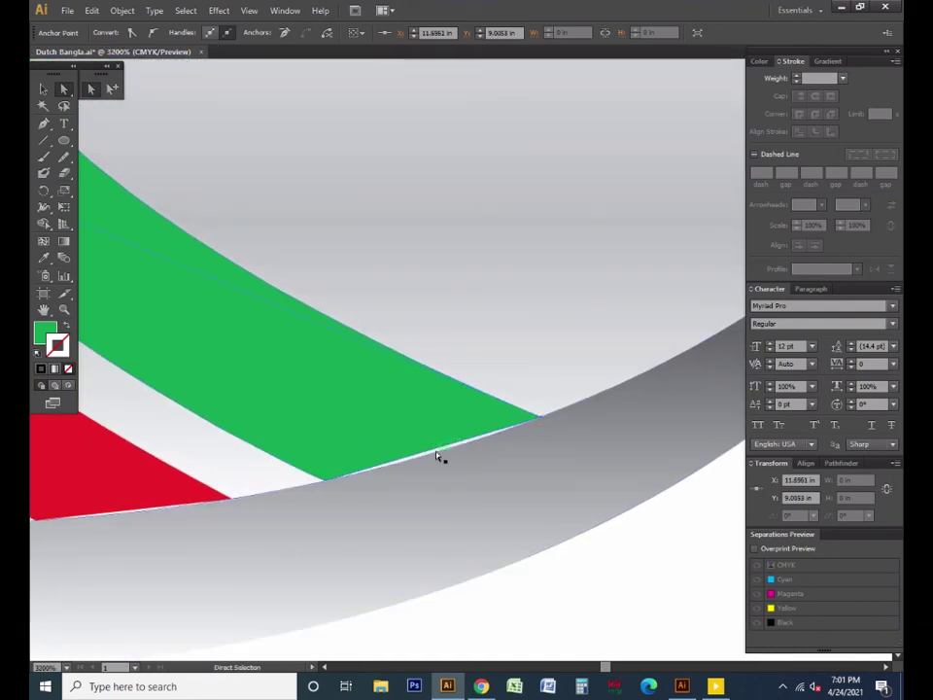
pyautogui.click(497, 458)
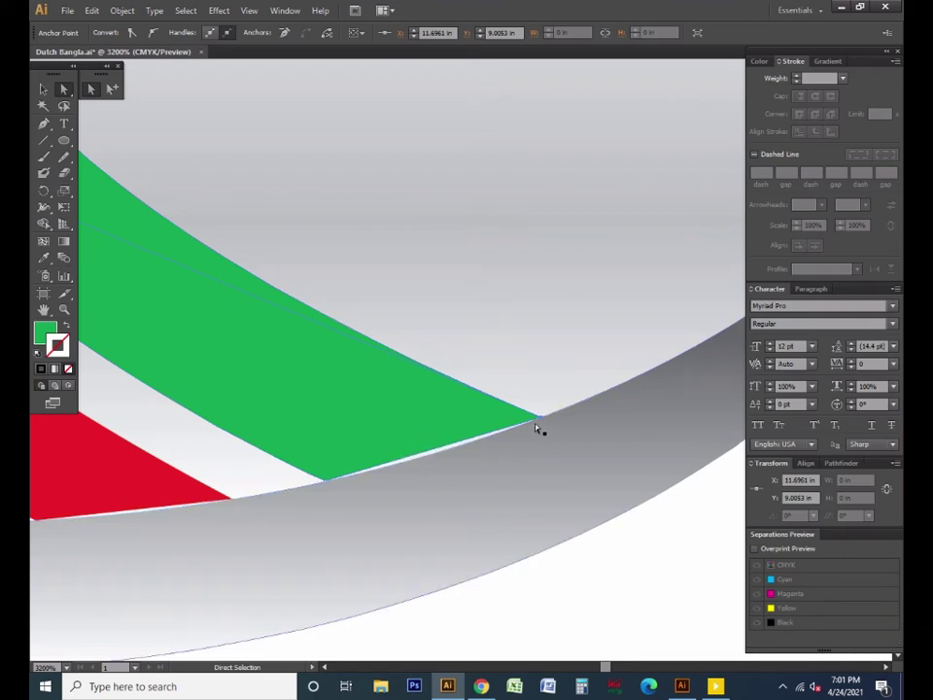
pyautogui.moveTo(499, 425); pyautogui.dragTo(514, 438)
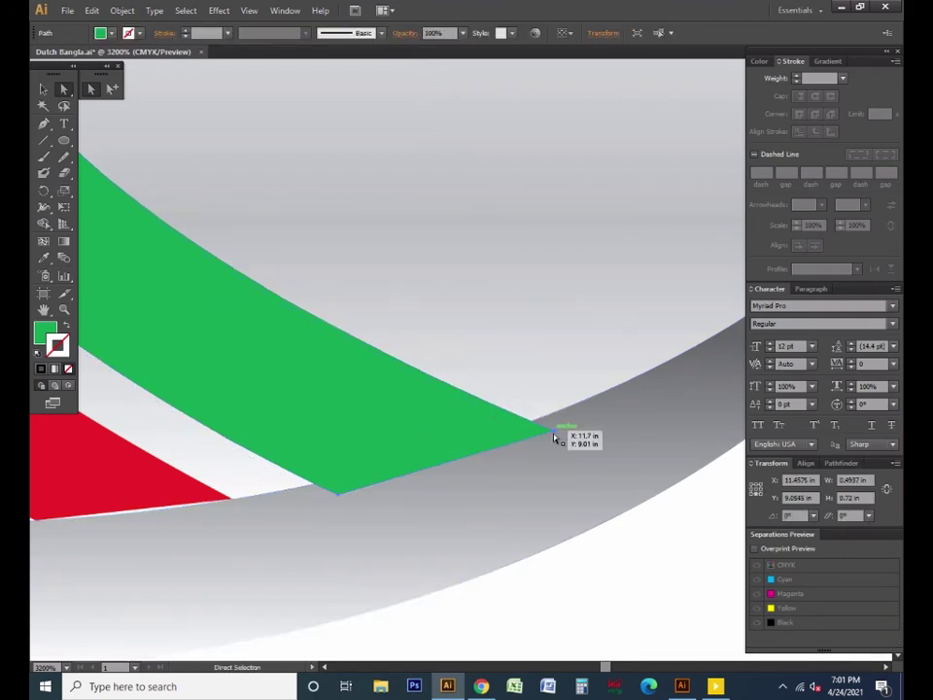
pyautogui.click(553, 435)
pyautogui.hotkey('ctrl', 'z')
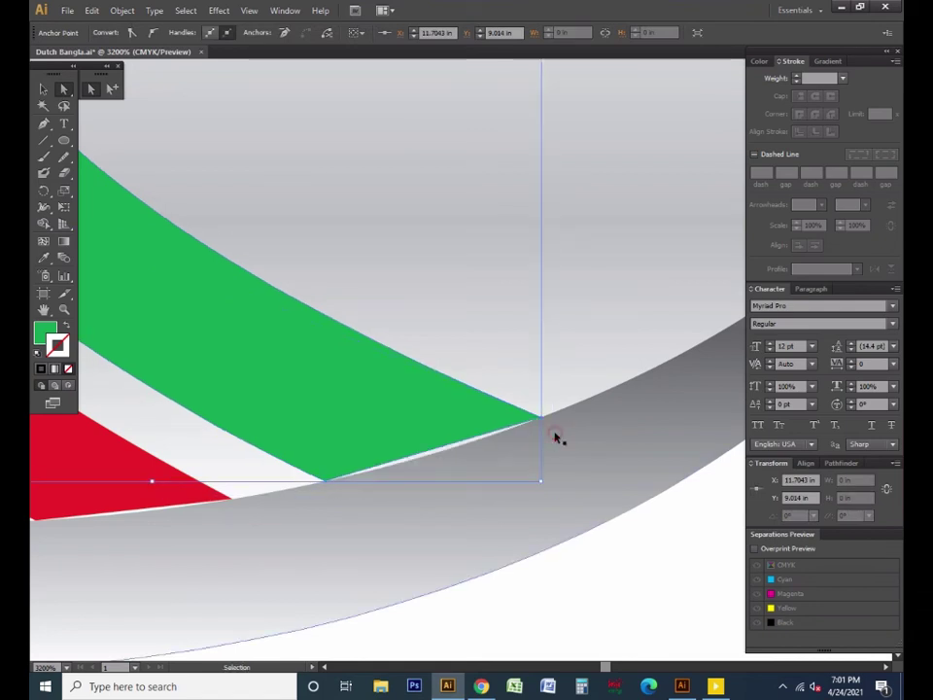
# Drag the green tip's anchors down so its corner sits on the ellipse rim
pyautogui.click(327, 483)
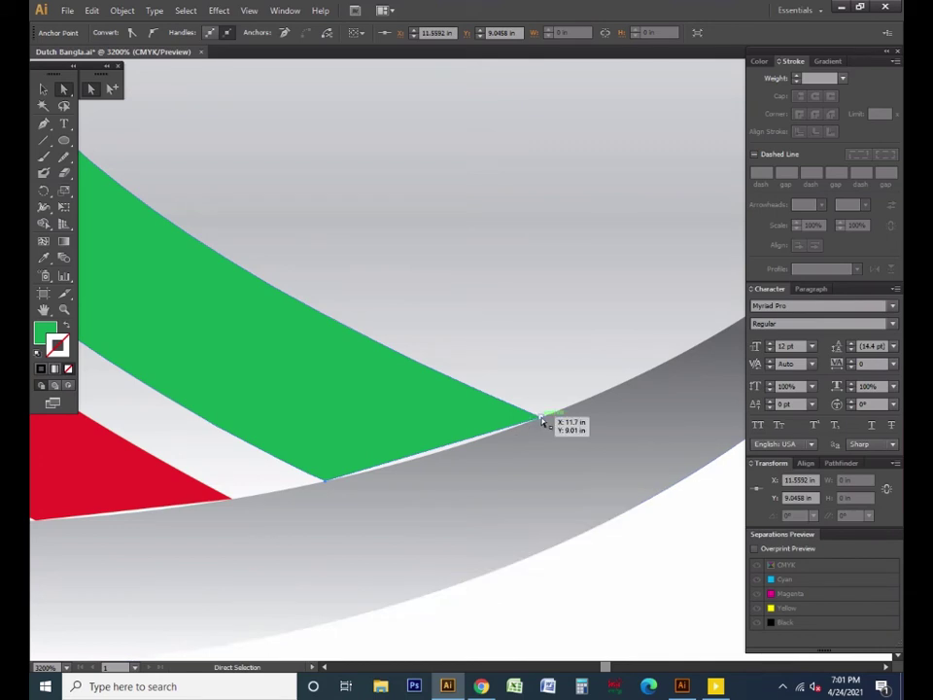
pyautogui.moveTo(542, 420)
pyautogui.mouseDown()
pyautogui.moveTo(540, 433)
pyautogui.moveTo(536, 421)
pyautogui.mouseUp()
pyautogui.moveTo(382, 469); pyautogui.dragTo(383, 476)
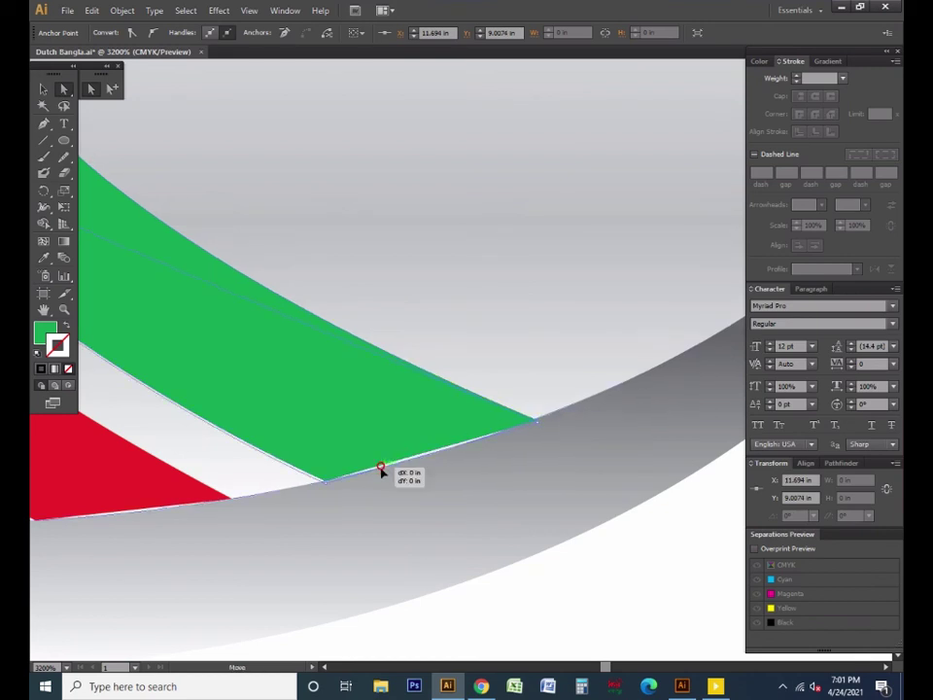
pyautogui.click(406, 498)
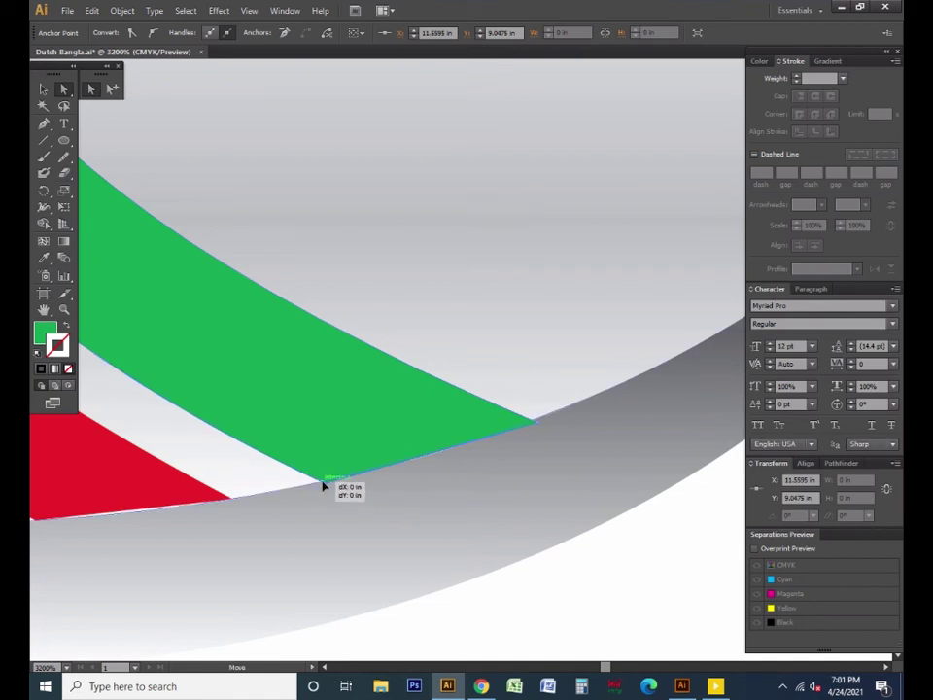
pyautogui.moveTo(326, 484); pyautogui.dragTo(325, 483)
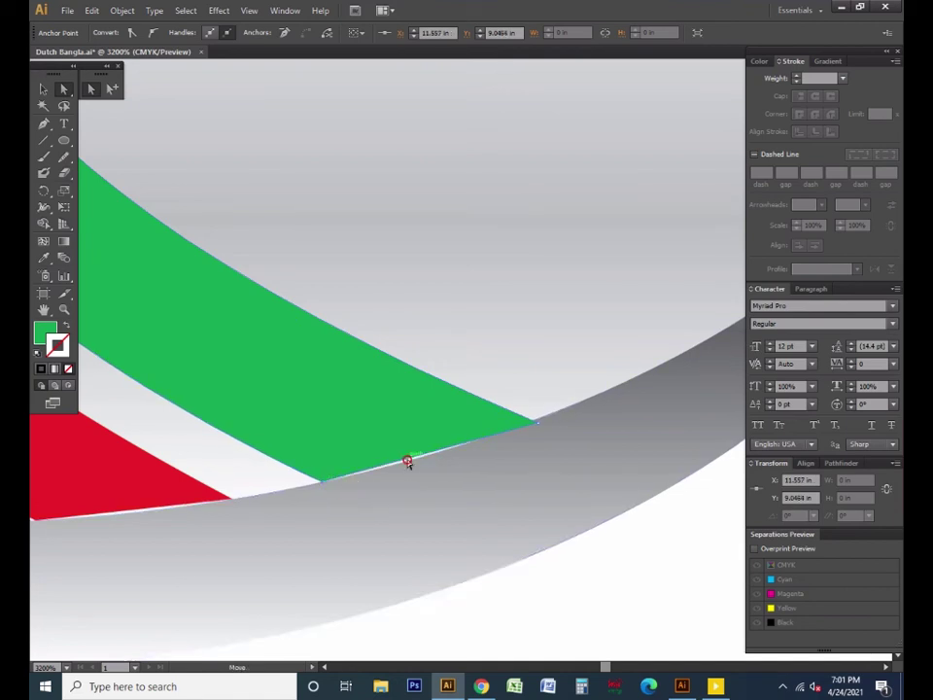
# Zoom out to view all three stripes, undoing an accidental ellipse handle change
pyautogui.click(122, 14)
pyautogui.click(147, 155)
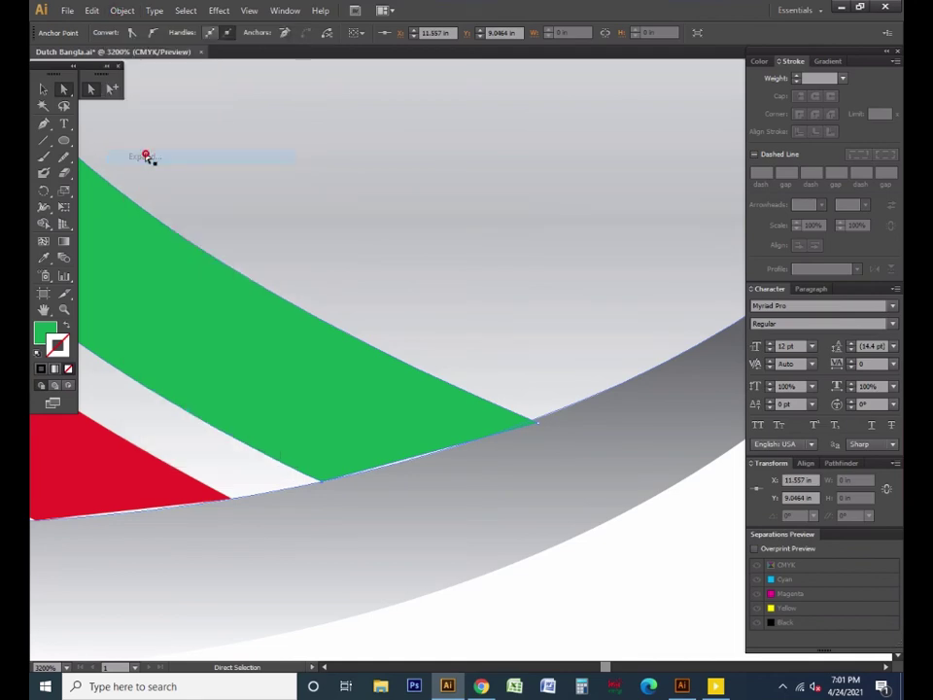
pyautogui.keyDown('ctrl'); pyautogui.keyDown('alt'); pyautogui.click(406, 428); pyautogui.keyUp('alt'); pyautogui.keyUp('ctrl')
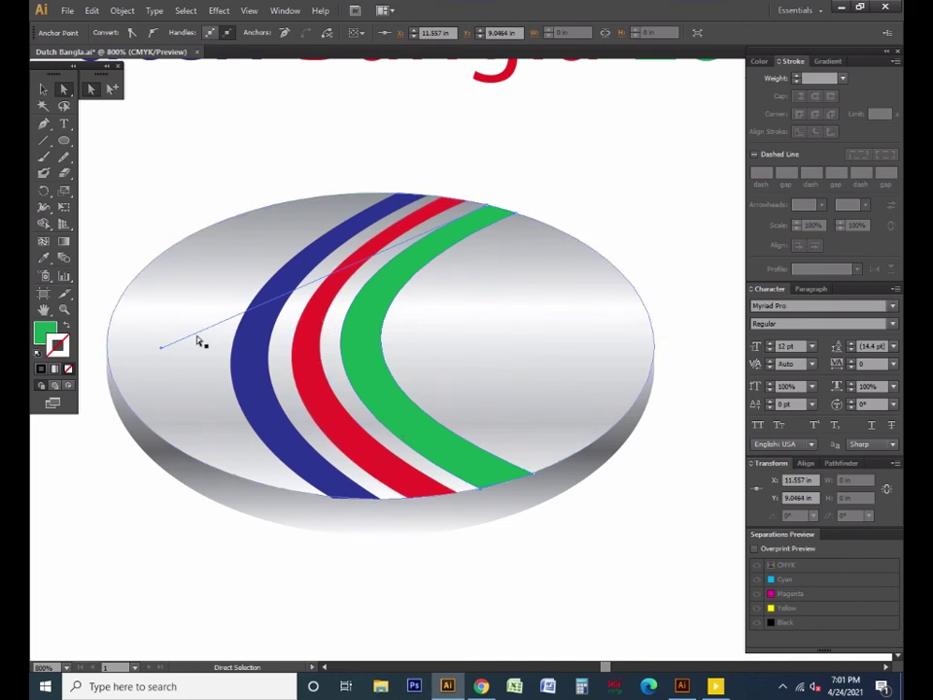
pyautogui.moveTo(162, 352); pyautogui.dragTo(193, 364)
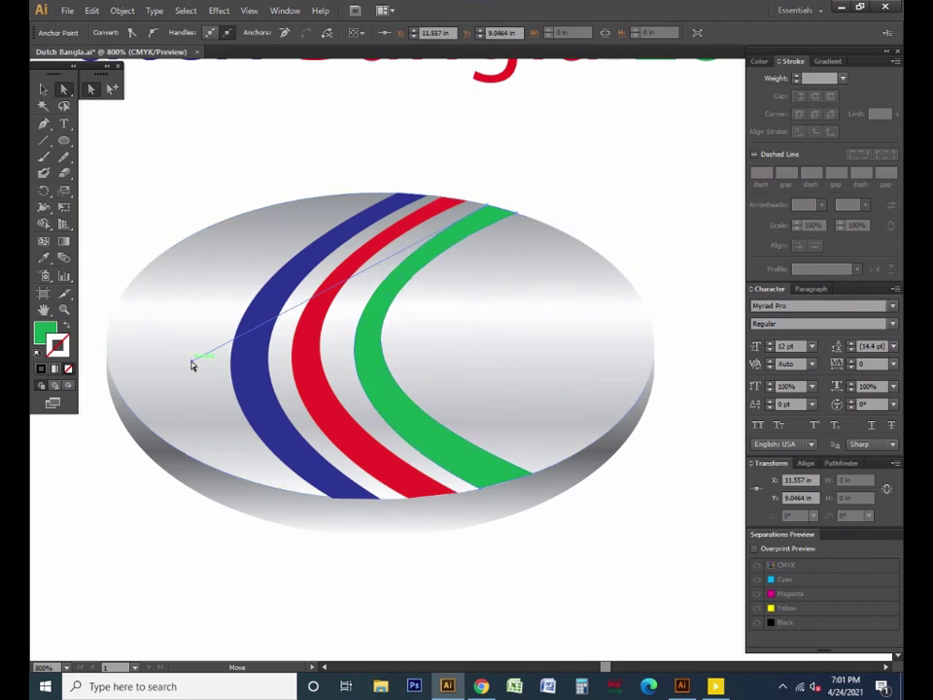
pyautogui.hotkey('ctrl', 'z')
pyautogui.click(44, 89)
pyautogui.click(198, 110)
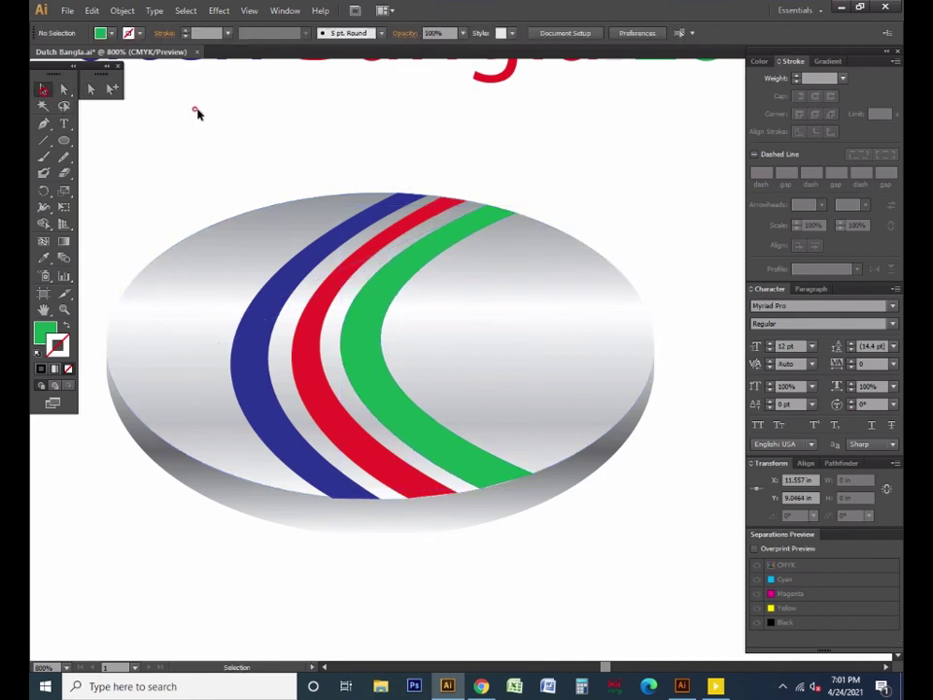
pyautogui.scroll(-1, 372, 310)
pyautogui.scroll(-1, 372, 310)
pyautogui.moveTo(212, 322)
pyautogui.mouseDown()
pyautogui.moveTo(657, 553)
pyautogui.moveTo(552, 433)
pyautogui.mouseUp()
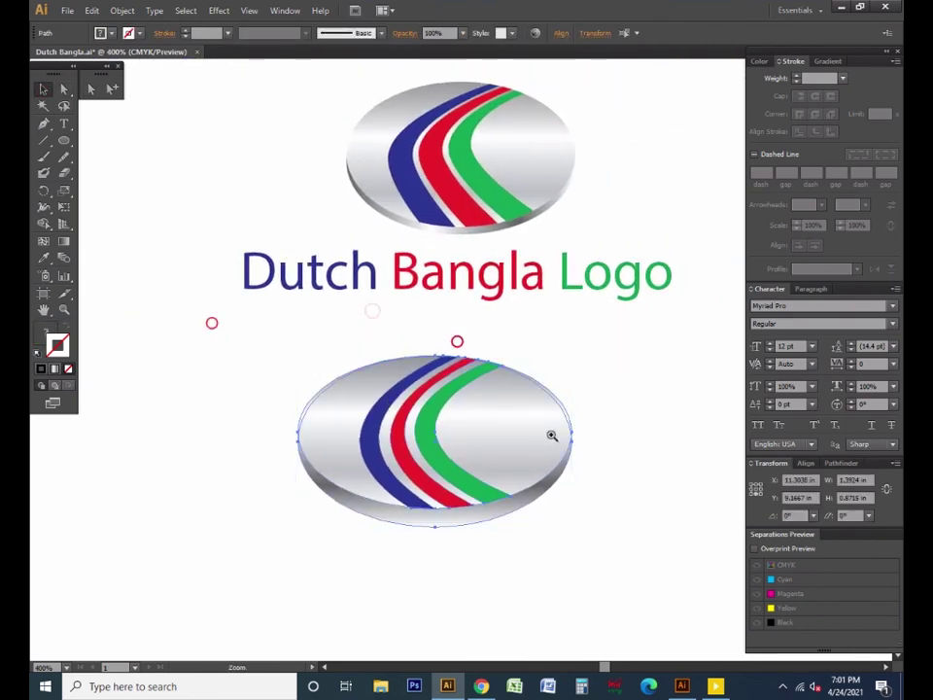
pyautogui.scroll(1, 521, 394)
pyautogui.scroll(-1, 481, 379)
pyautogui.scroll(-1, 523, 405)
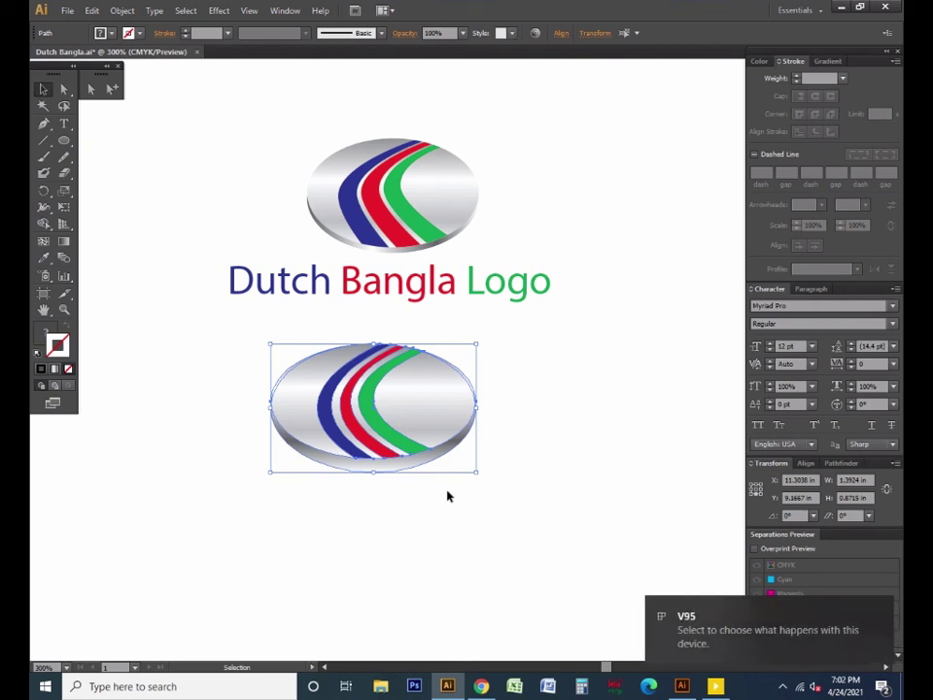
pyautogui.click(878, 611)
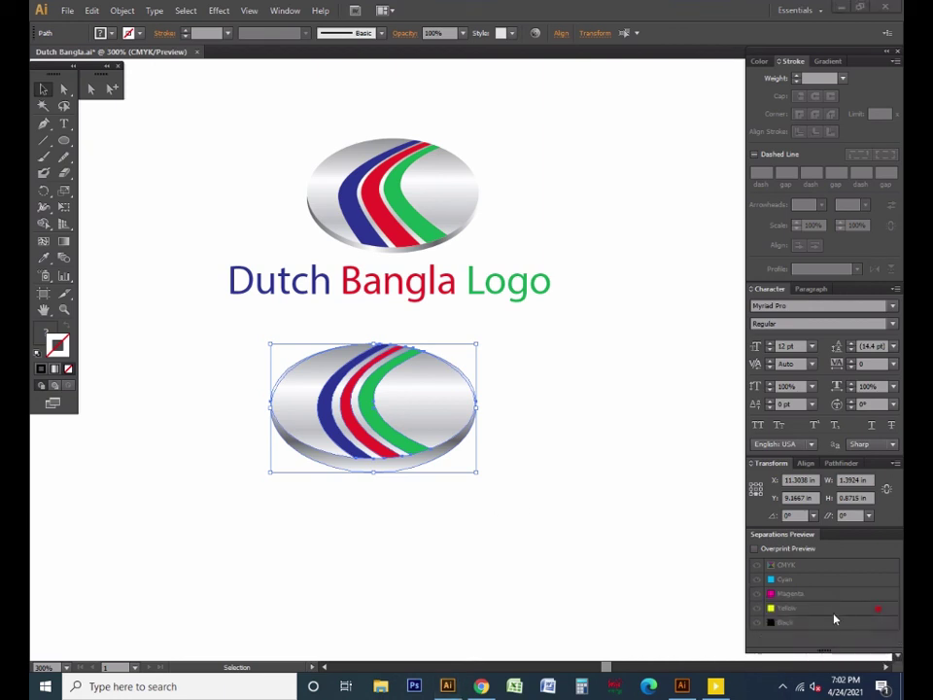